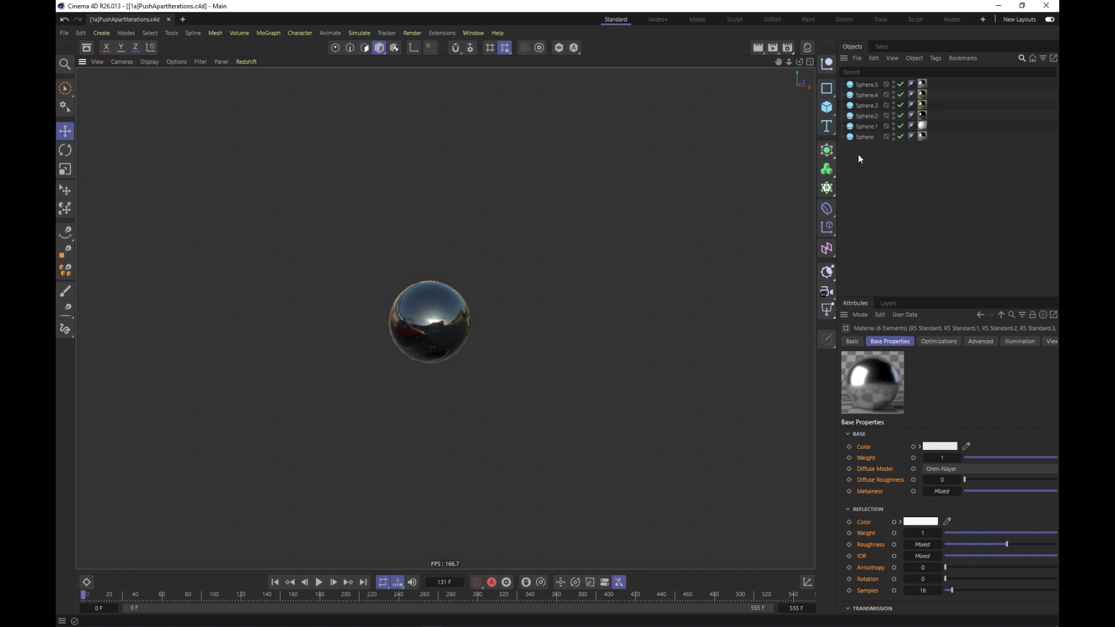
Step: Add a Cloner and put all six spheres inside it
key(ctrl+a)
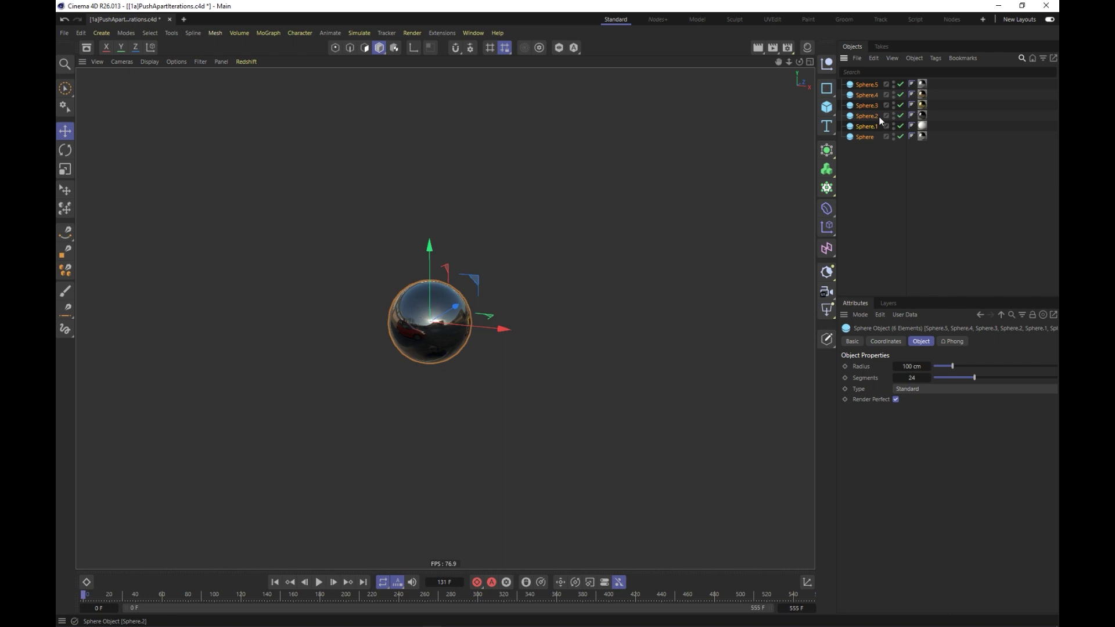
click(875, 191)
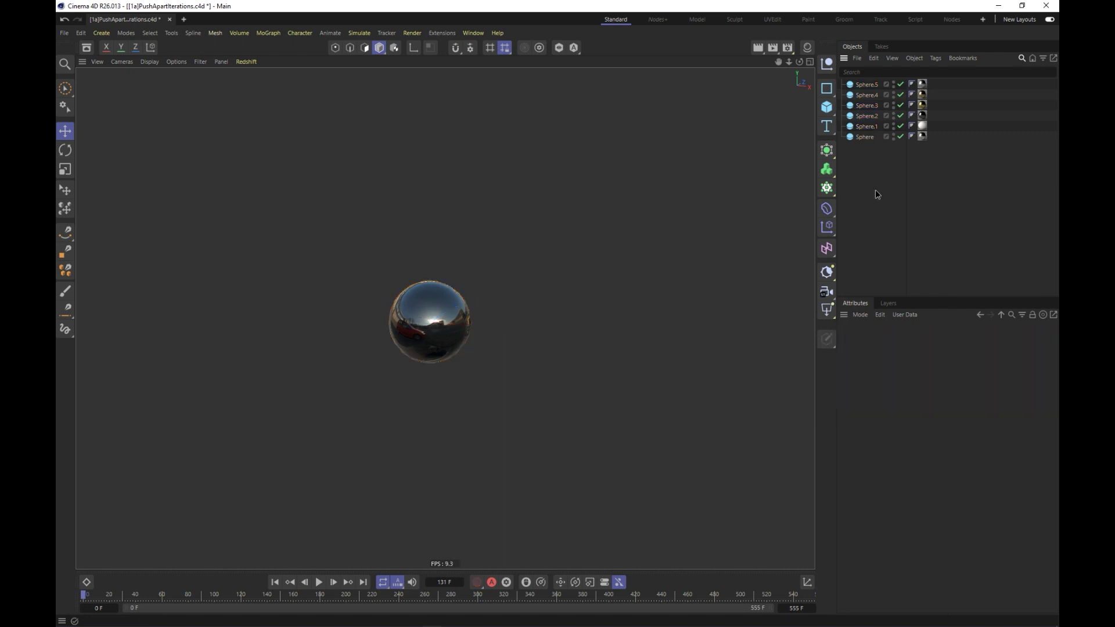
key(ctrl+a)
click(862, 201)
click(826, 188)
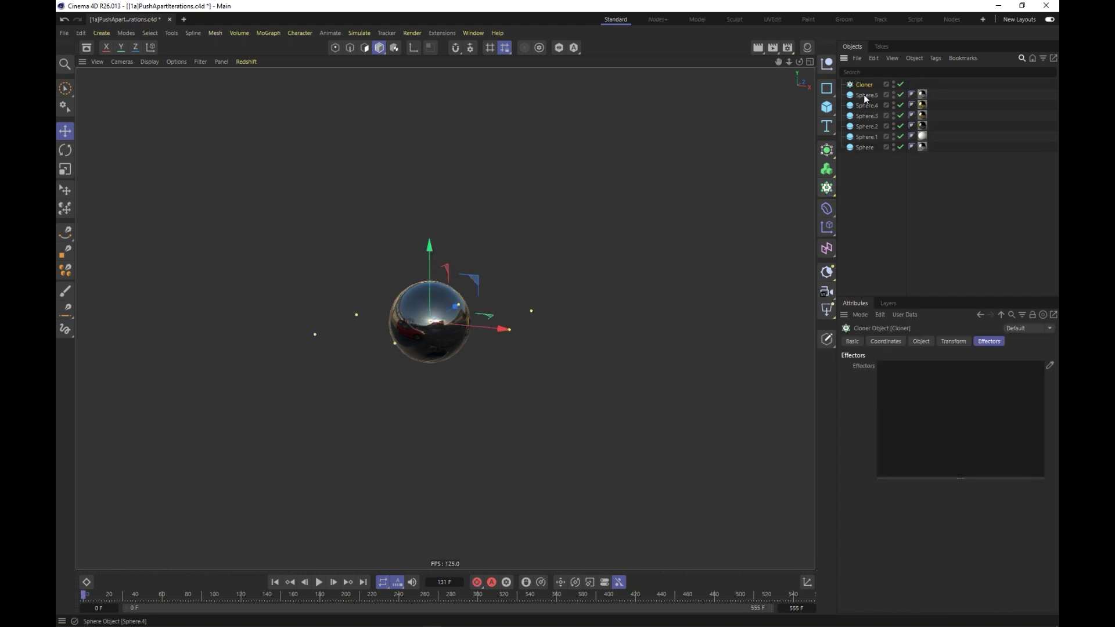
click(863, 95)
shift+click(859, 150)
drag(859, 149, 865, 84)
Step: Set the Cloner to Linear mode with P.Y 0 cm and Count 12
click(921, 341)
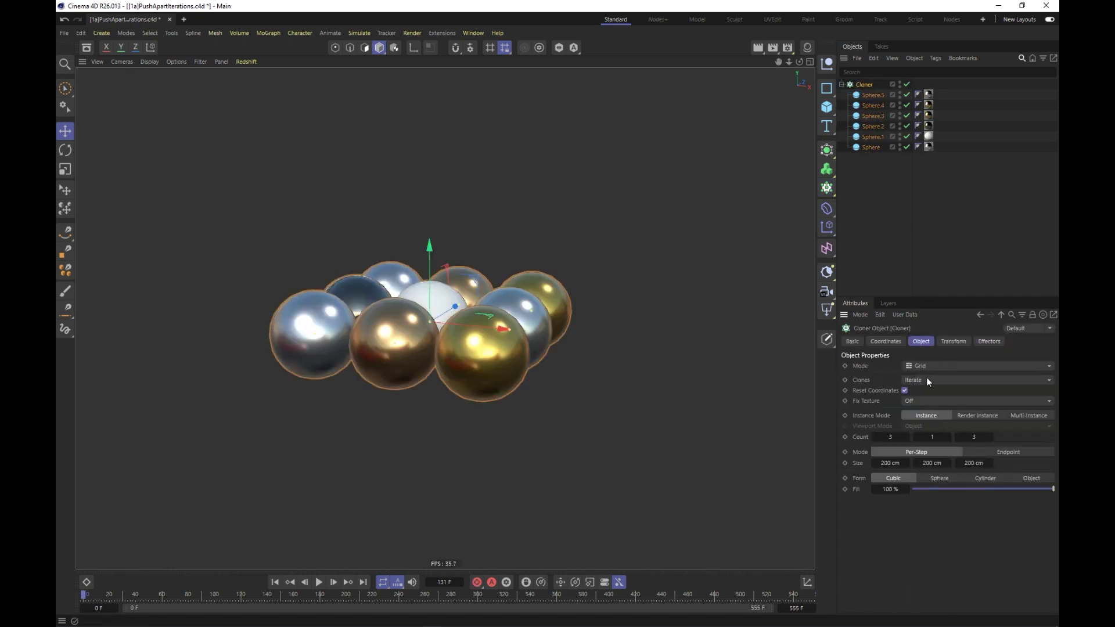
click(929, 366)
click(938, 413)
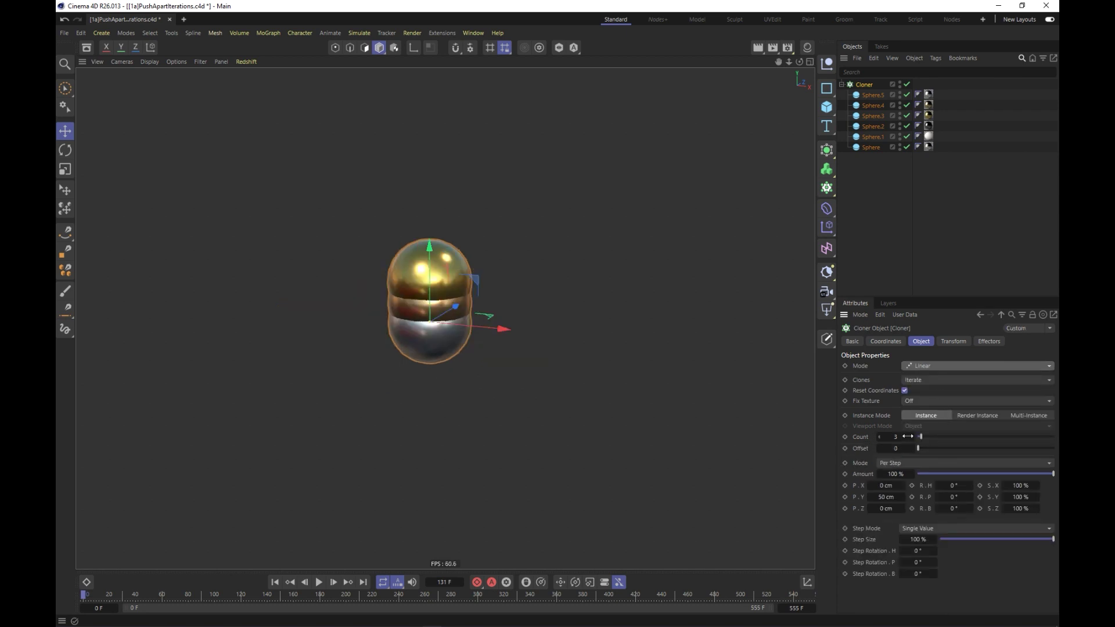
click(888, 497)
text(0)
key(Return)
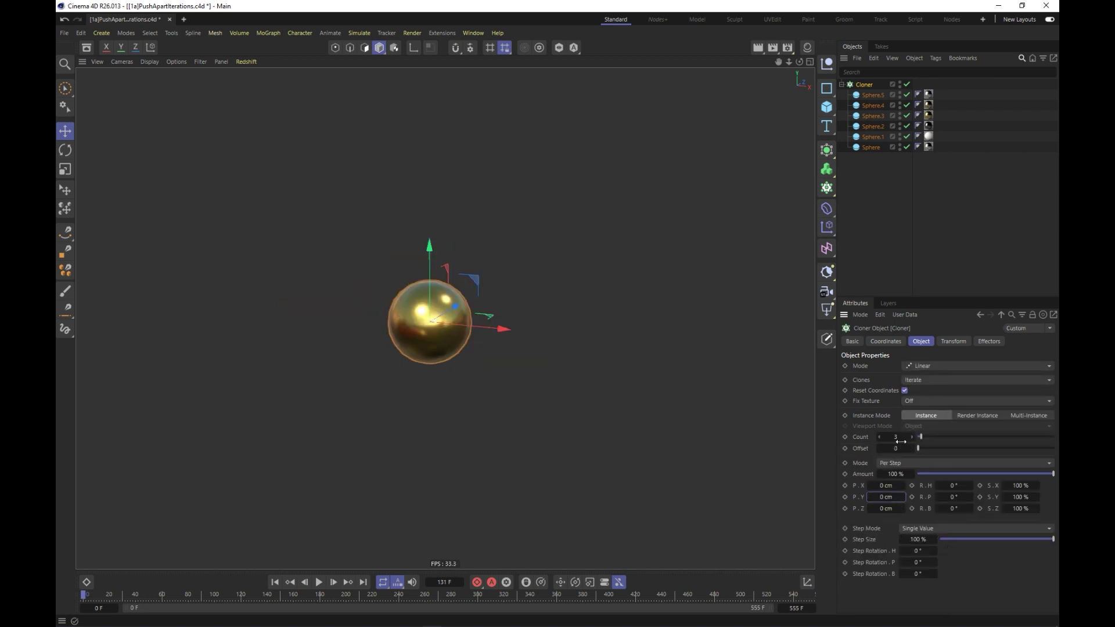
click(896, 436)
text(12)
key(Return)
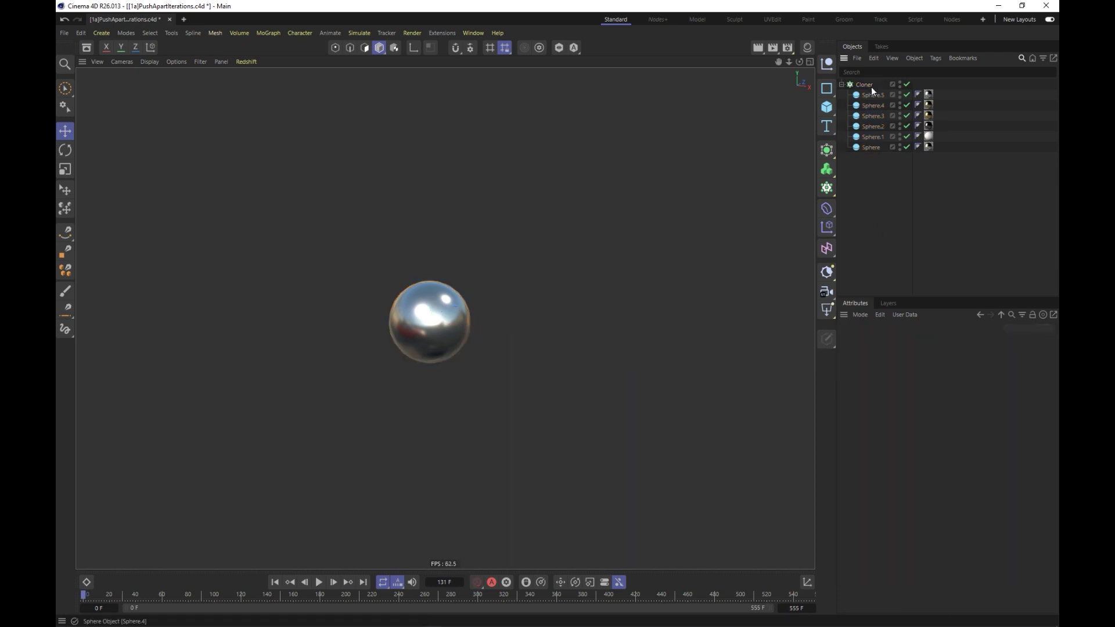
Step: Add a Random effector scattering clones 1111 cm in X and Y, 0 cm in Z
click(826, 227)
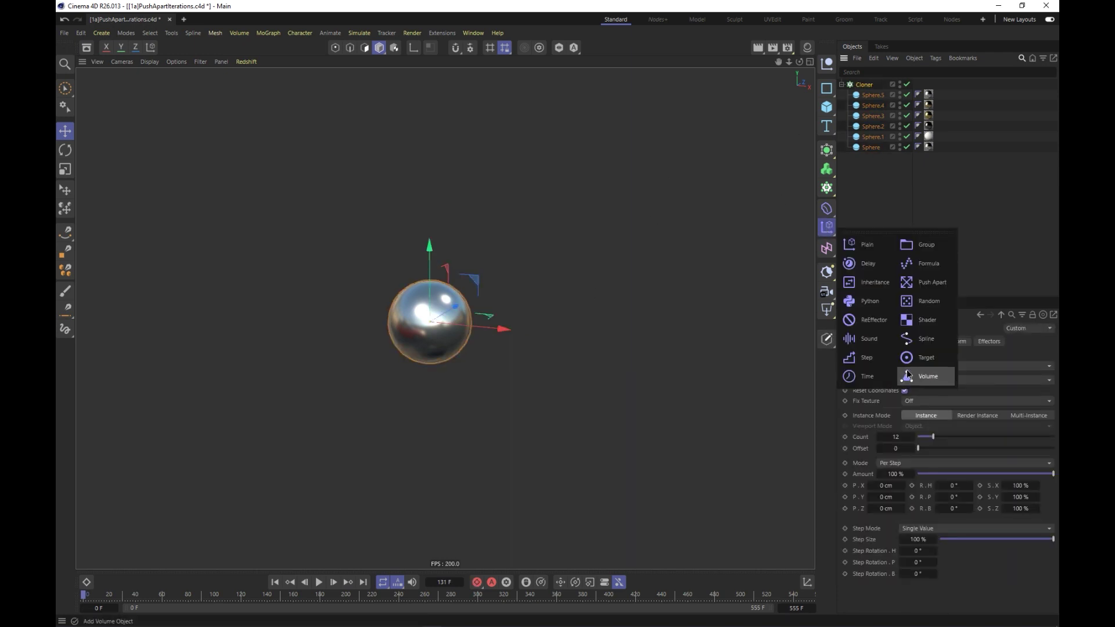
click(915, 308)
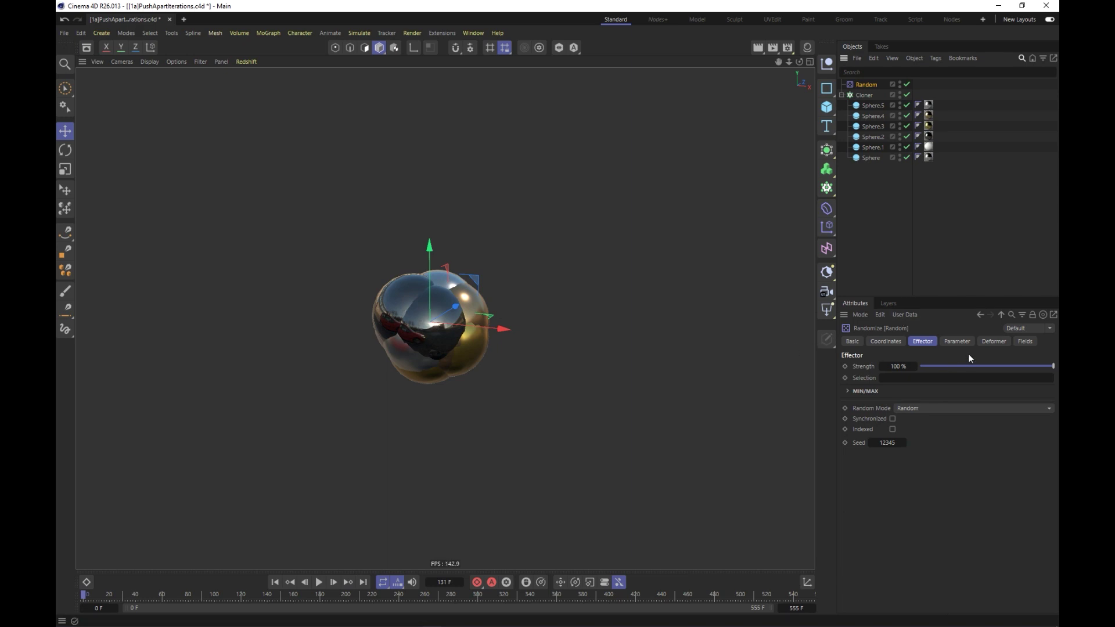
click(955, 344)
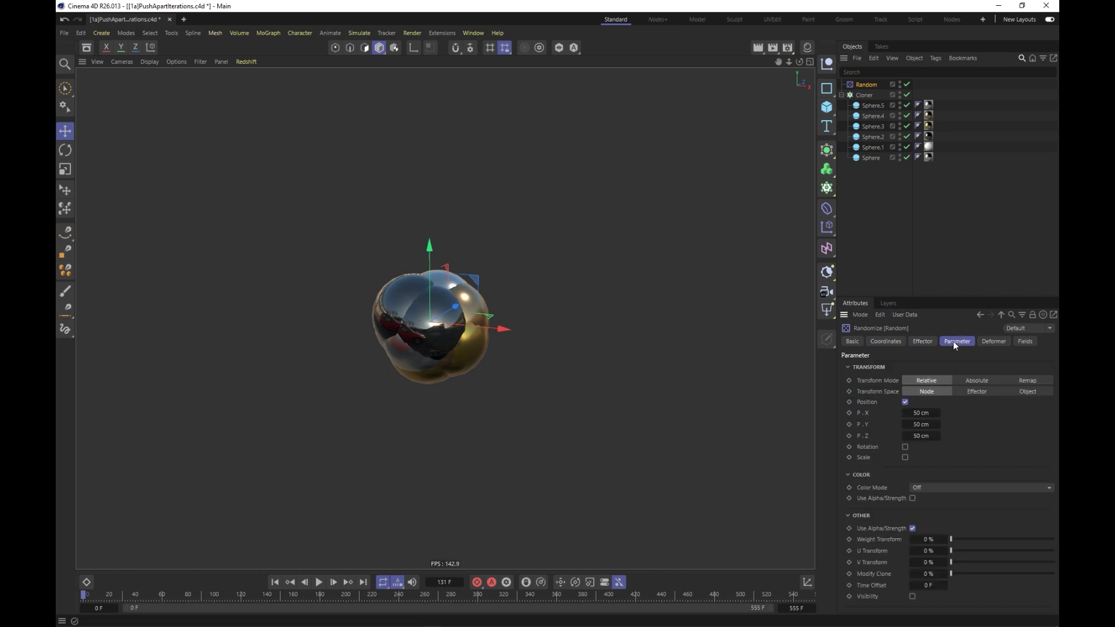
double_click(929, 413)
text(1111)
click(921, 435)
text(111)
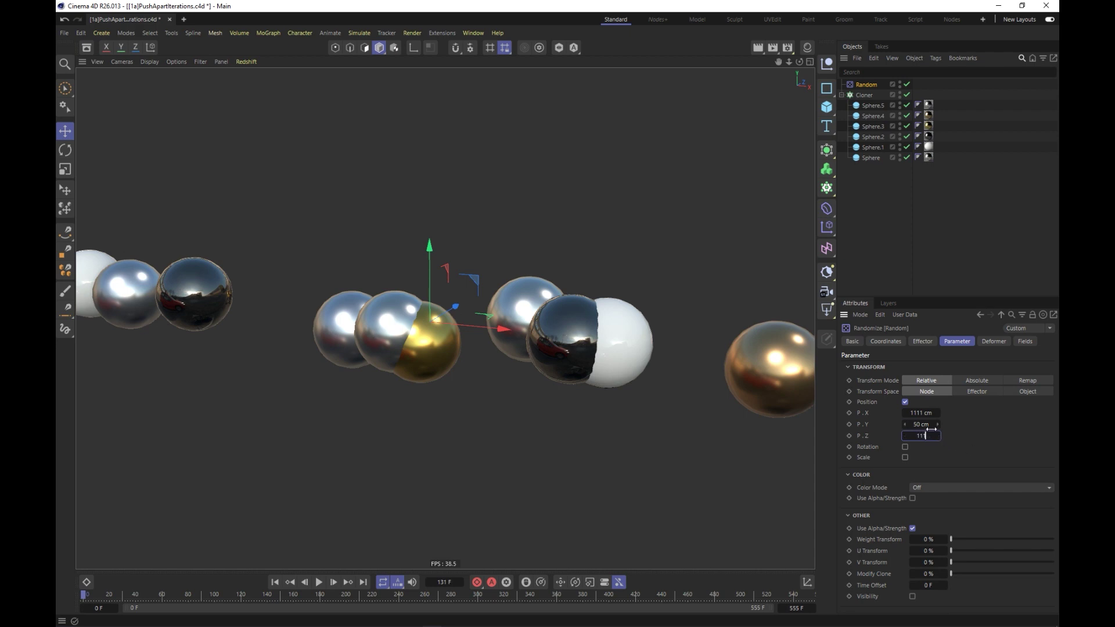
key(Return)
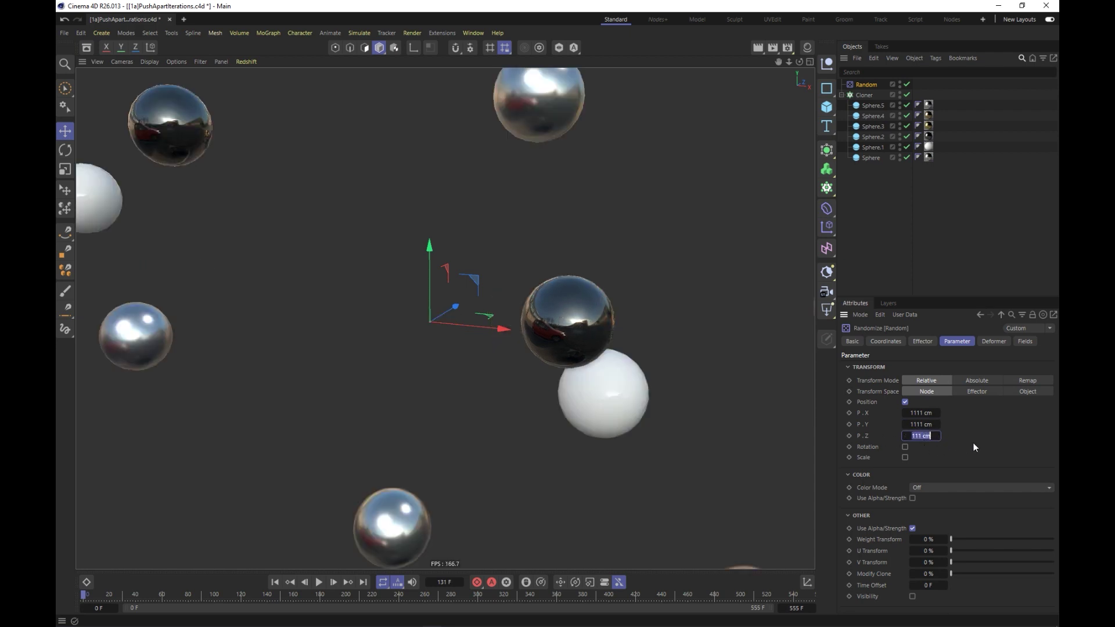
text(0)
key(Return)
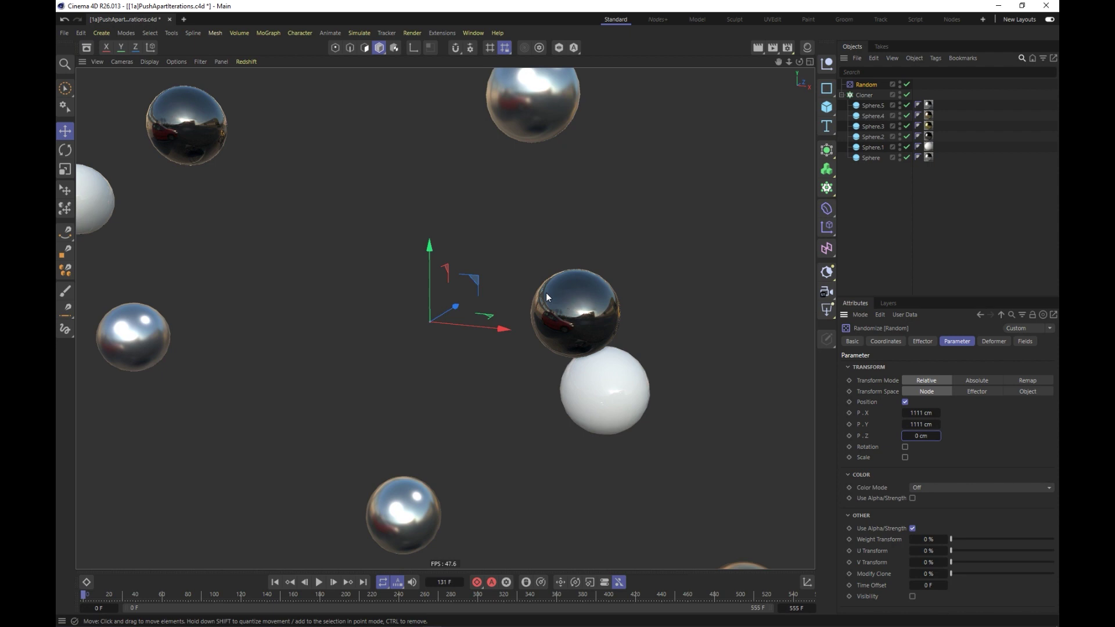
double_click(879, 85)
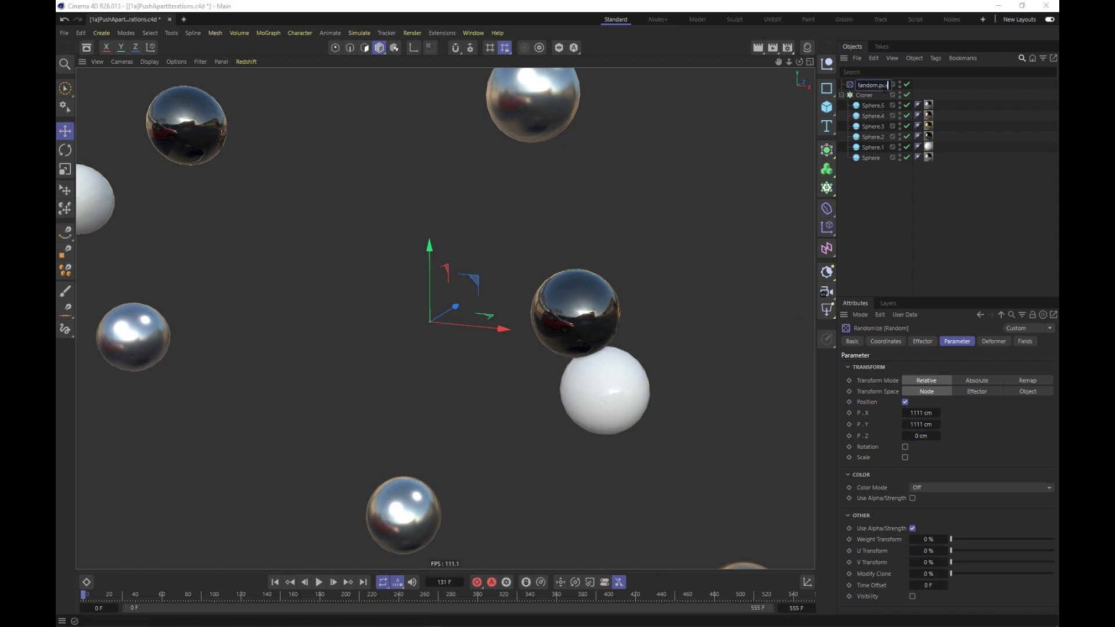
Step: Name the first effector Random.pos and add a second Random effector using uniform scale -0.86 instead of position
click(877, 95)
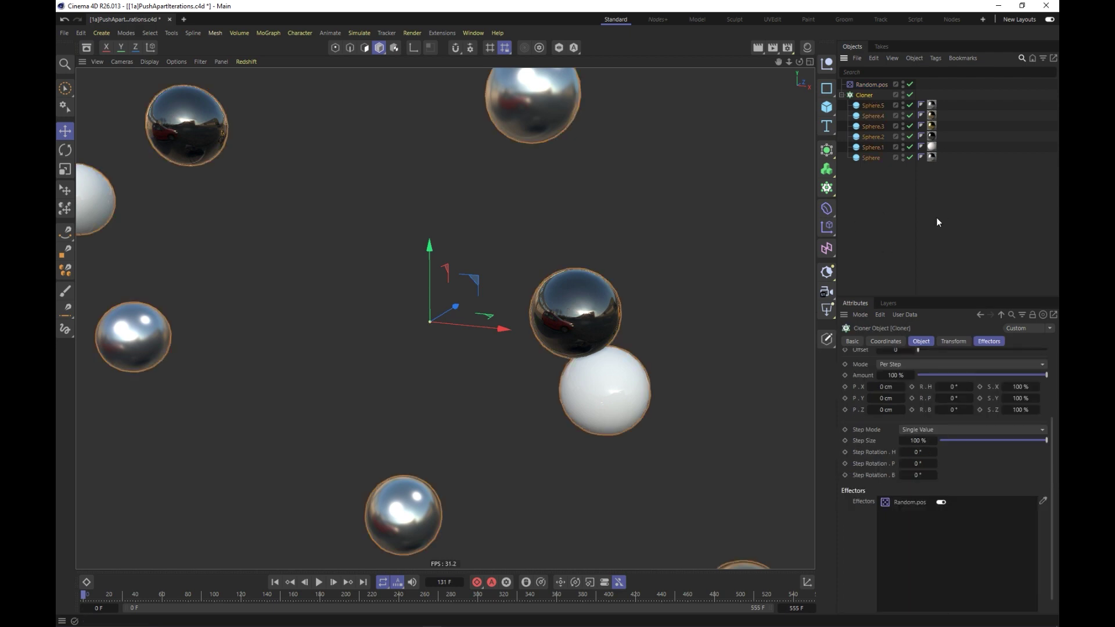
click(836, 229)
click(926, 302)
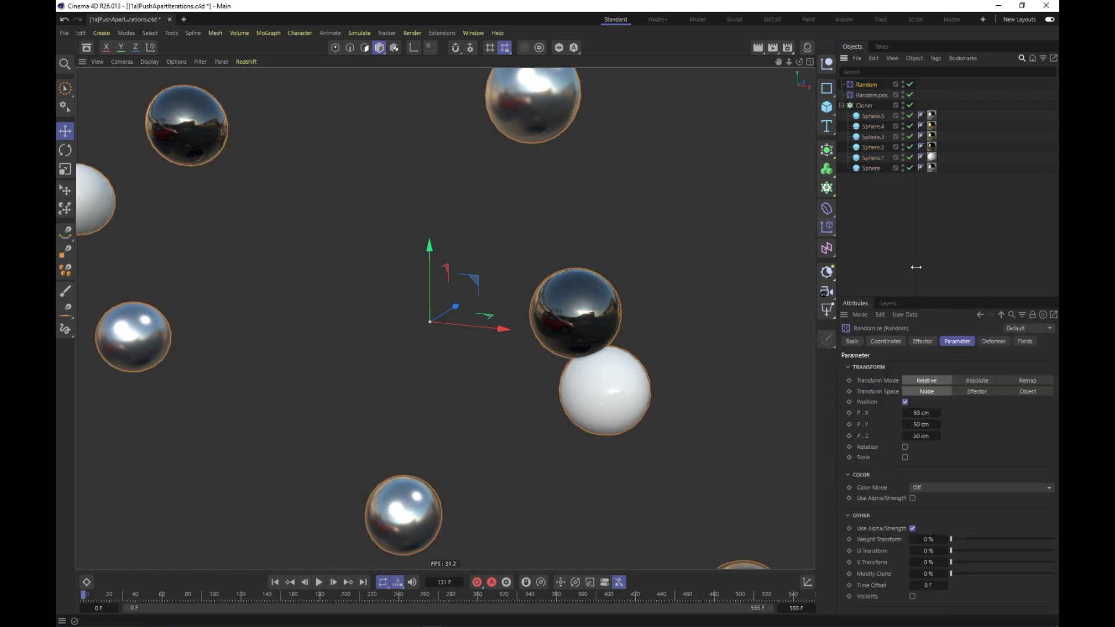
click(905, 402)
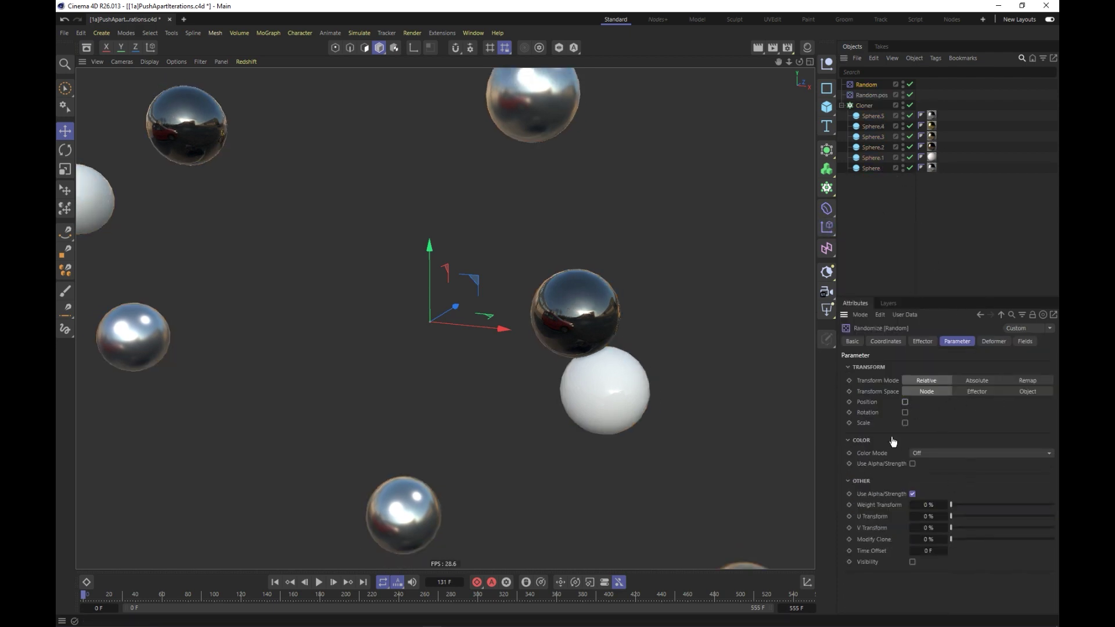
click(903, 424)
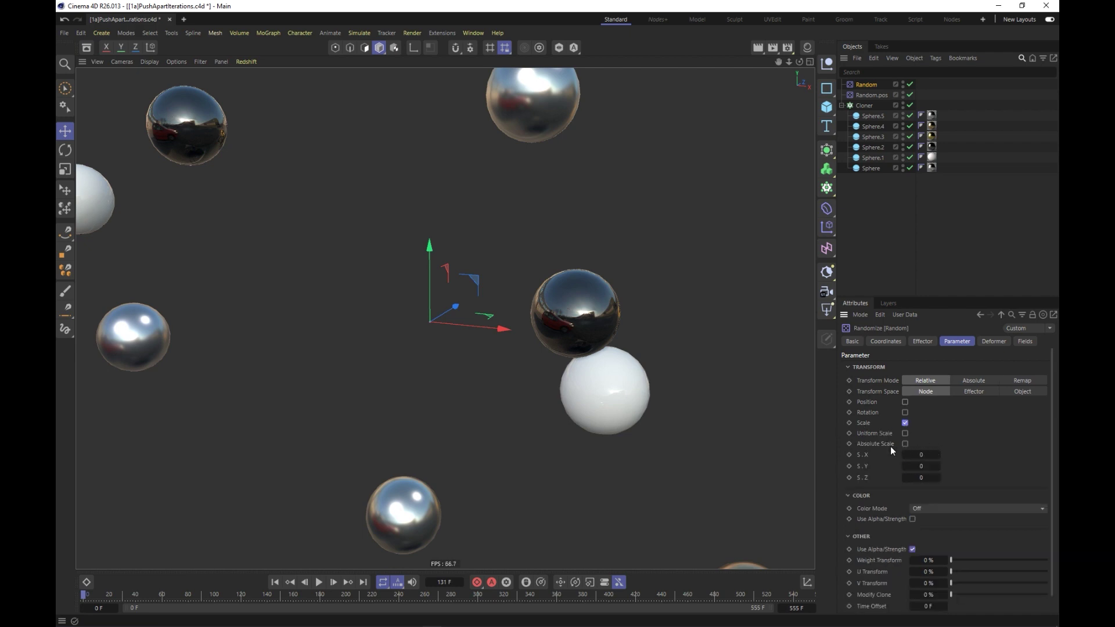
click(904, 434)
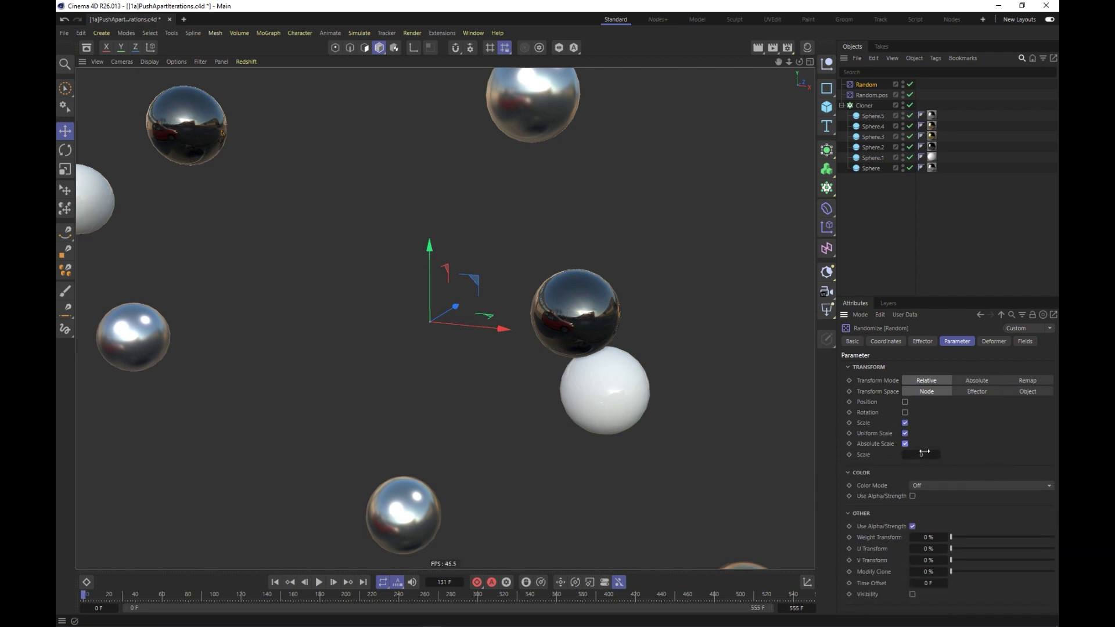
drag(929, 456, 880, 456)
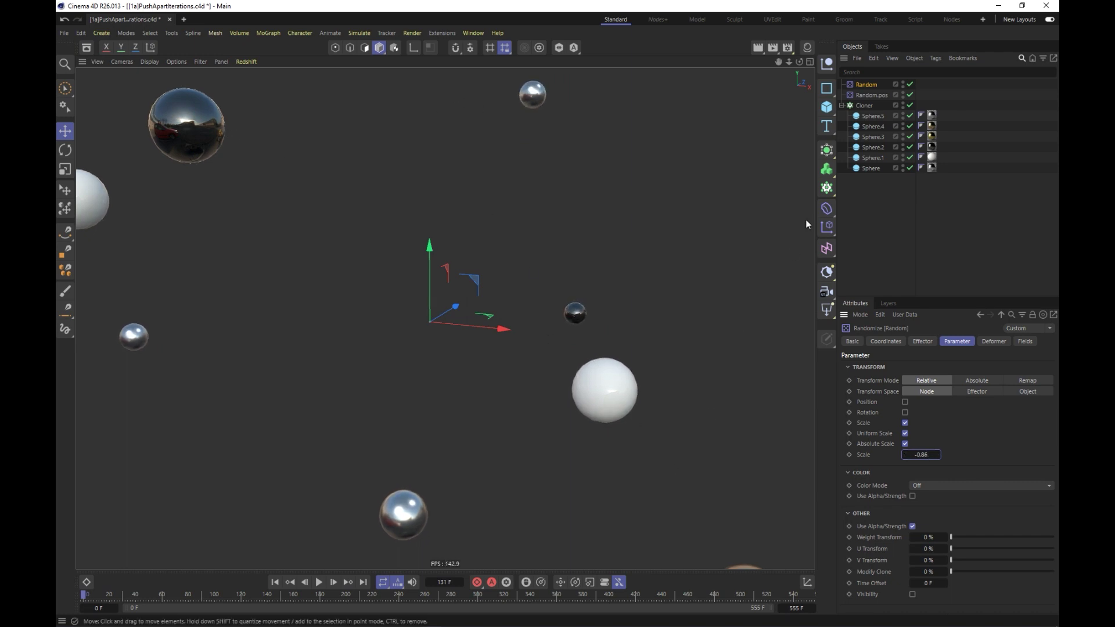
Step: Rename the second Random effector to Random.scale
double_click(868, 85)
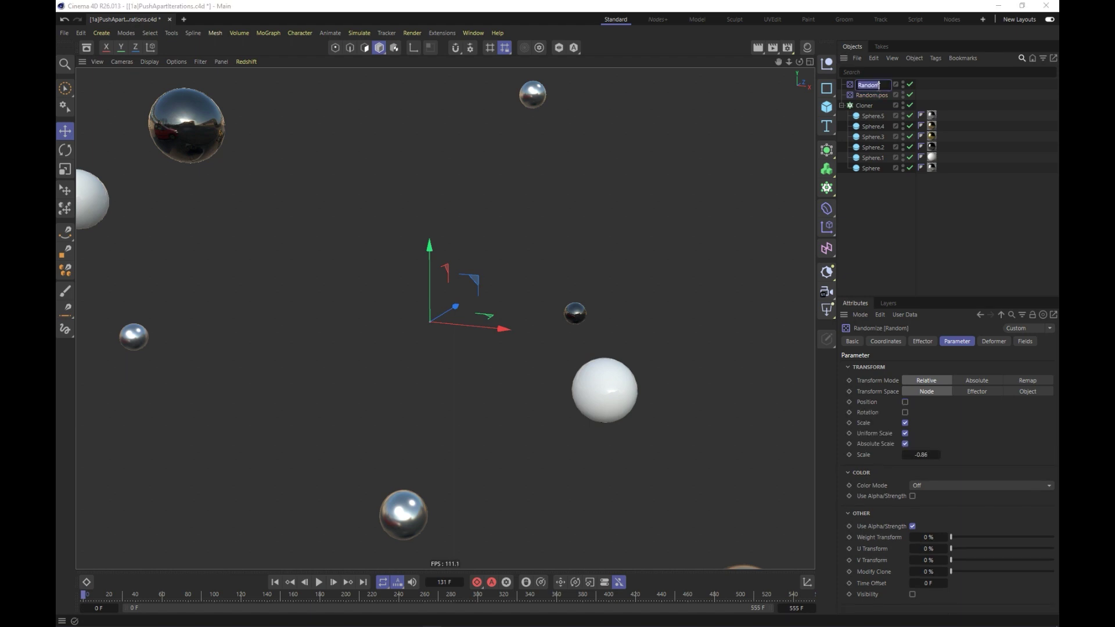
click(878, 85)
key(Return)
Step: Switch Random.pos to indexed Noise mode with 25% animation speed, previewing the playback
click(888, 96)
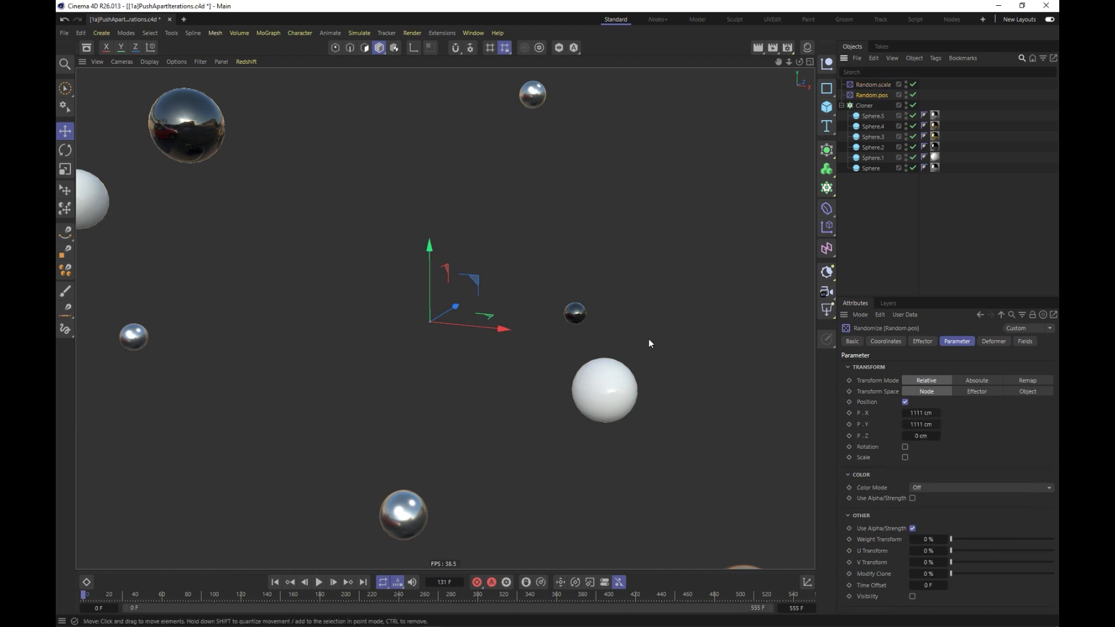
click(925, 343)
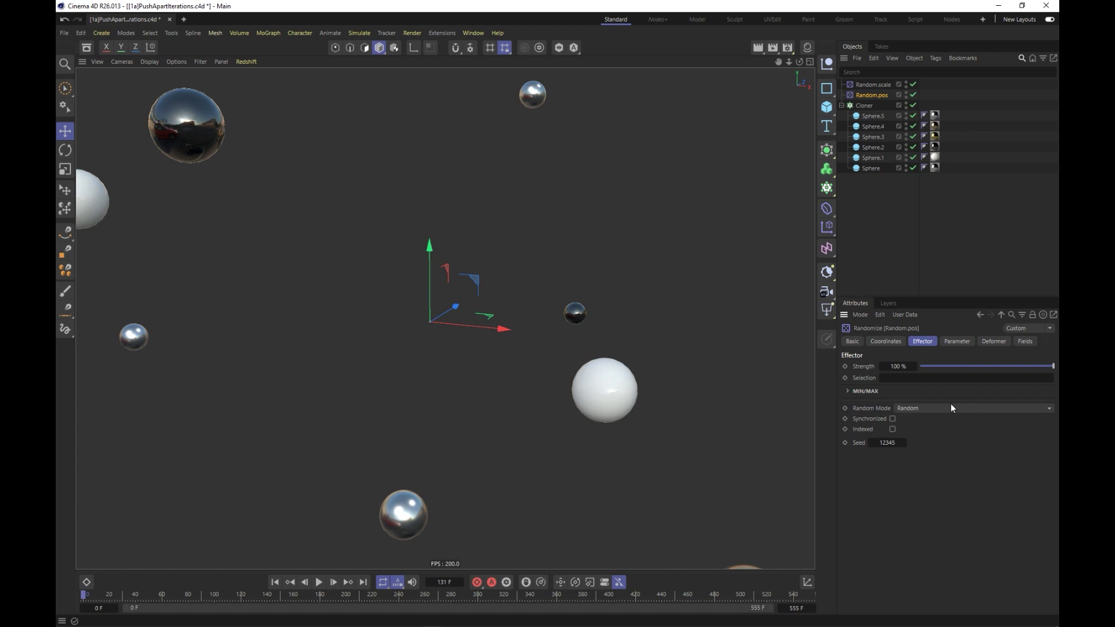
click(915, 407)
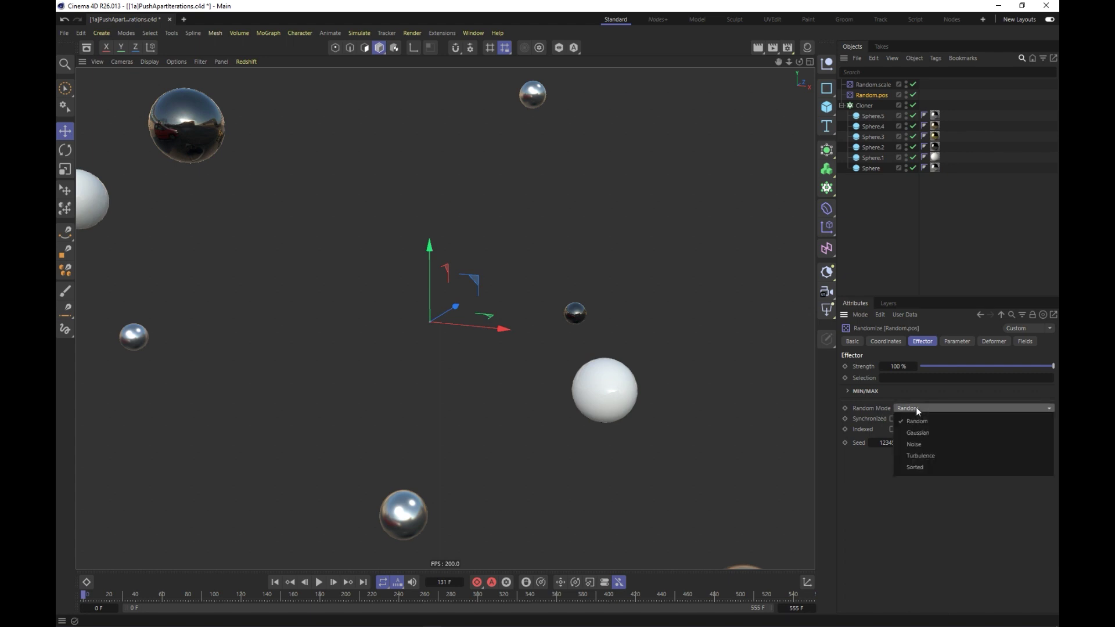
click(919, 446)
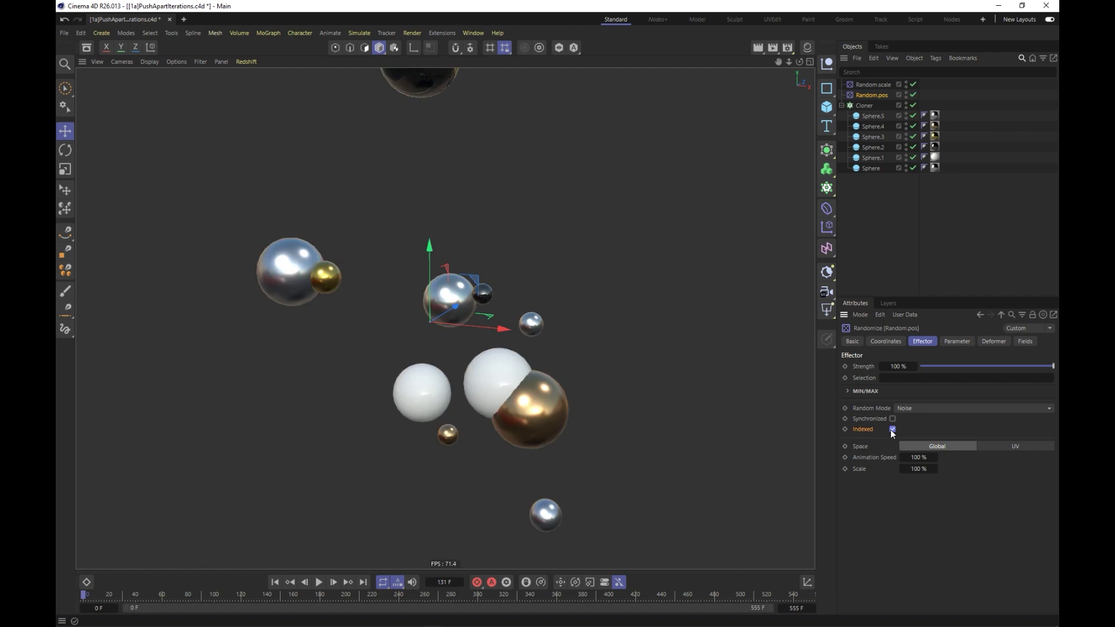
click(306, 582)
click(318, 582)
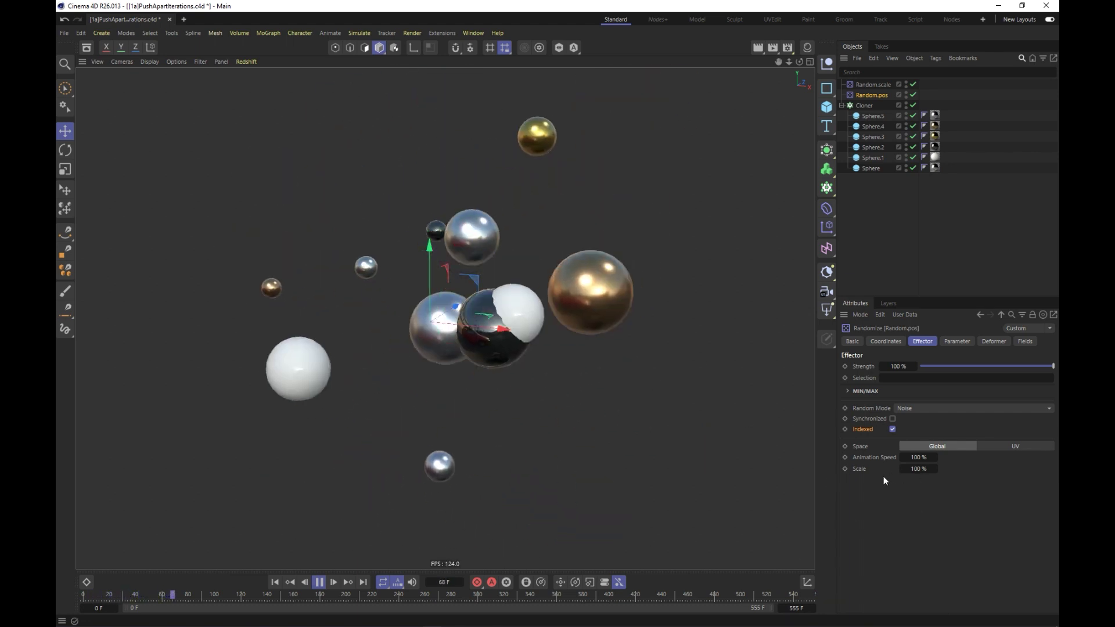
click(917, 457)
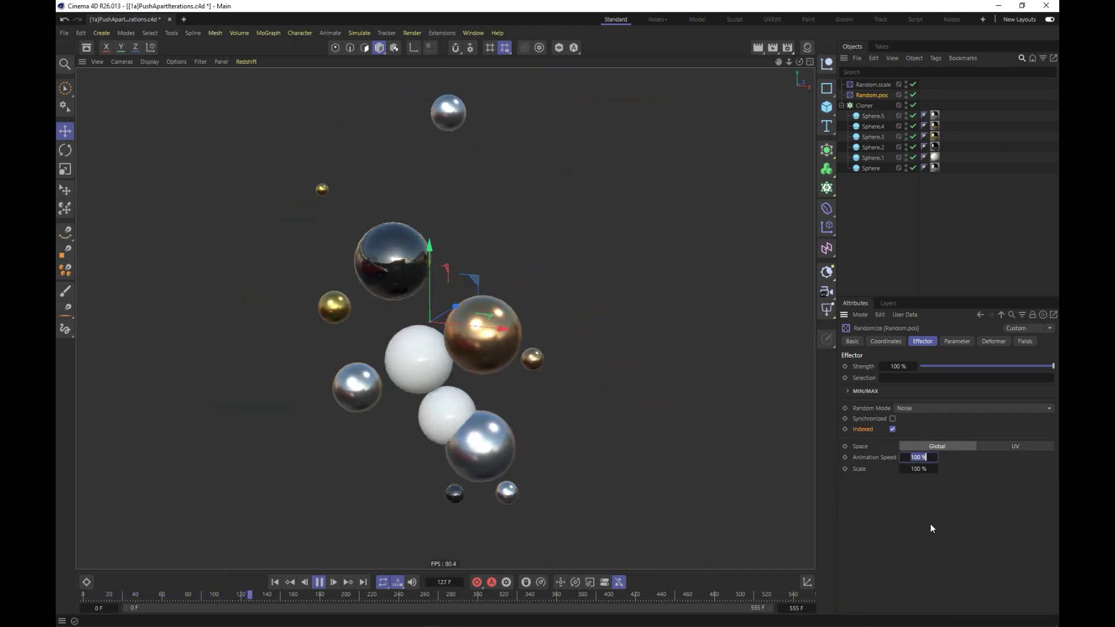
text(25)
key(Return)
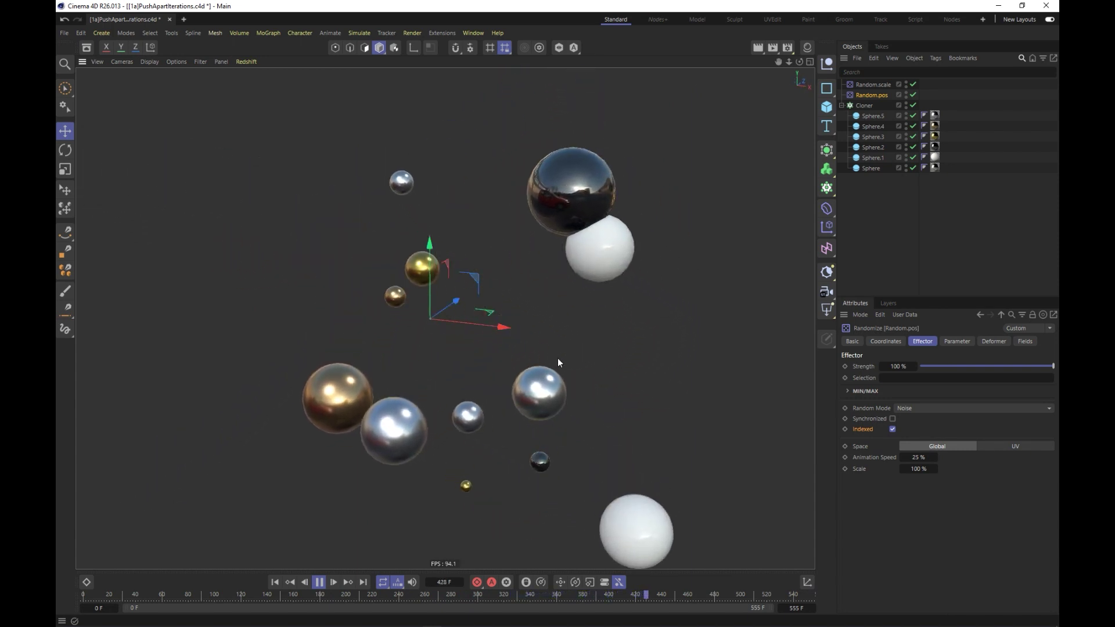
Step: Add a Push Apart effector and place it below Random.pos, above the Cloner
click(865, 105)
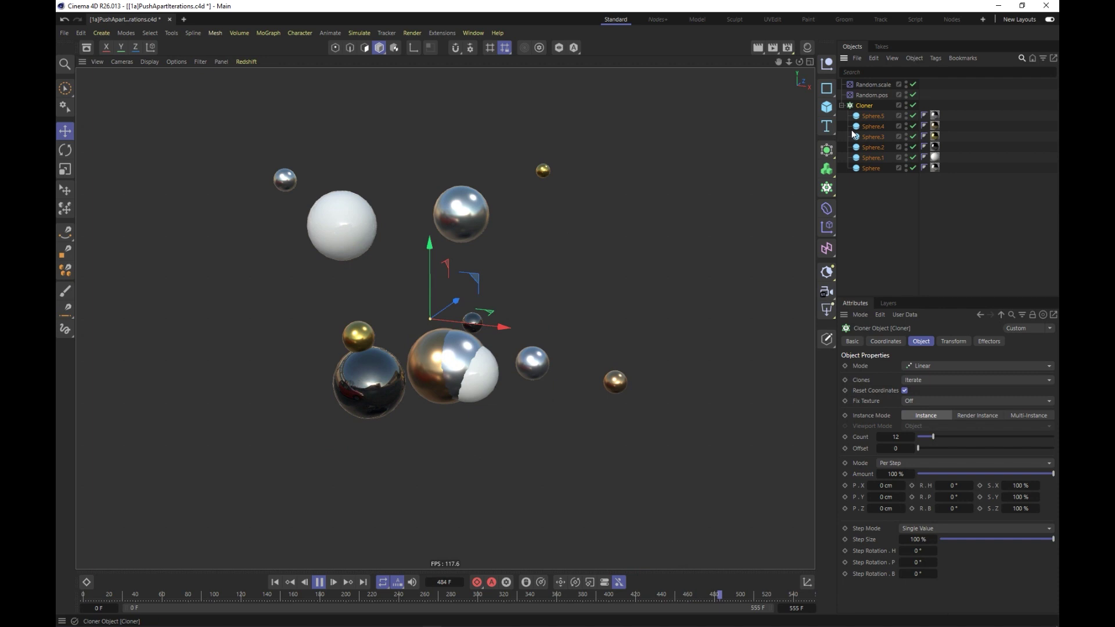
click(826, 228)
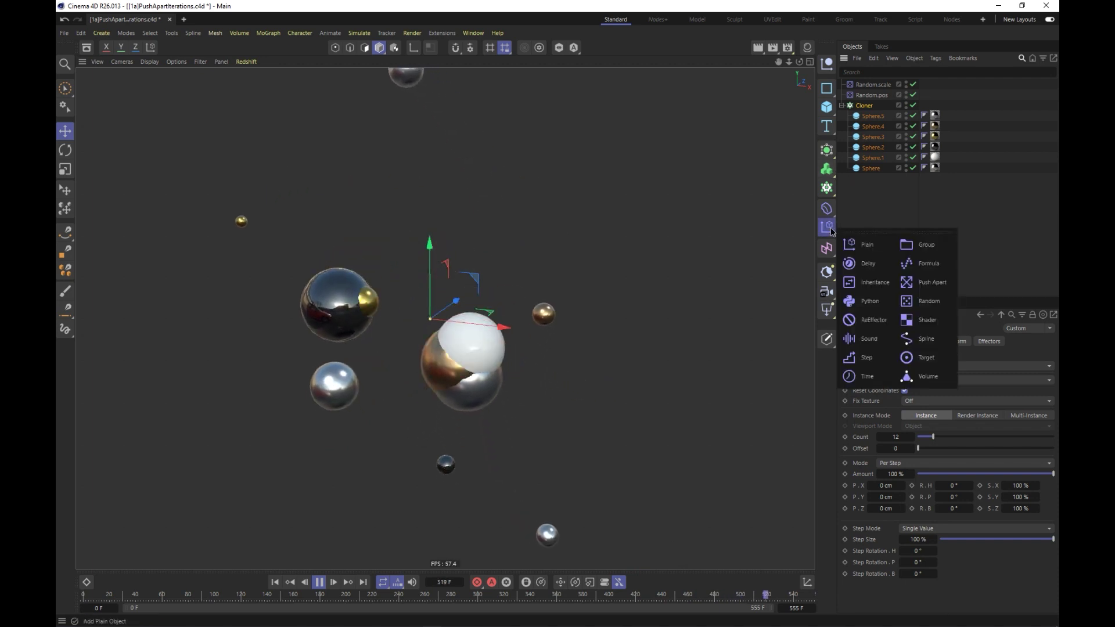
click(933, 283)
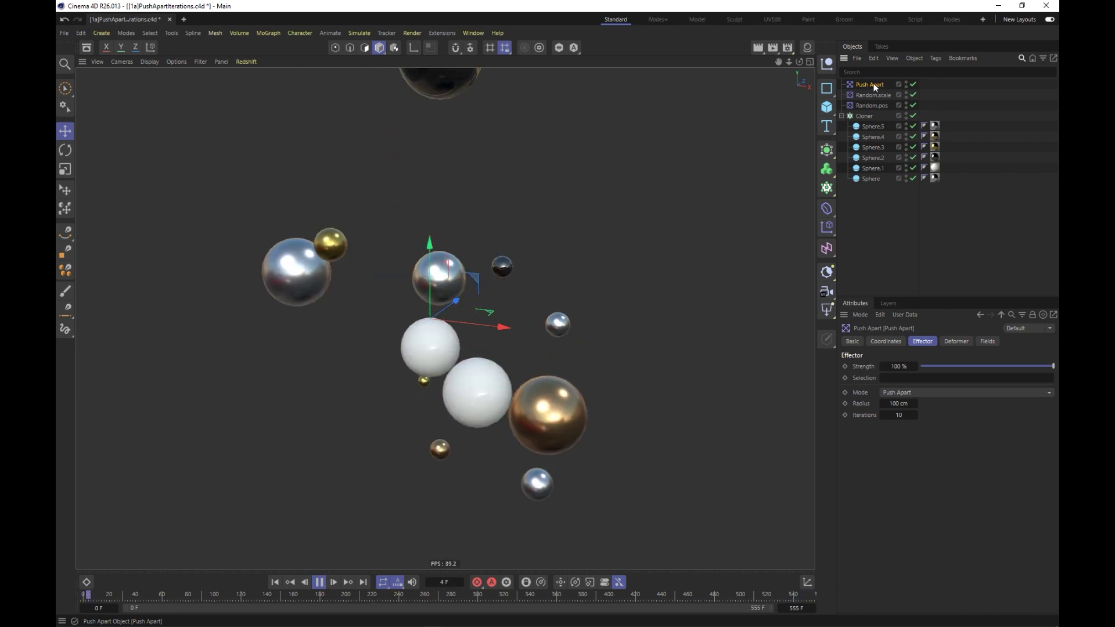
drag(866, 88, 865, 110)
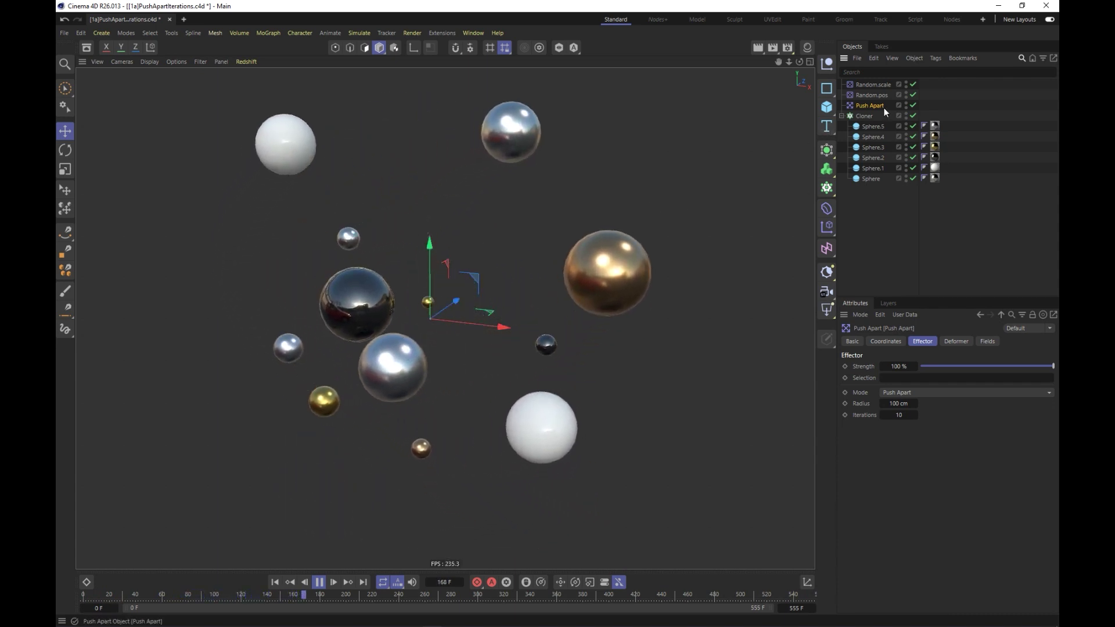
click(868, 117)
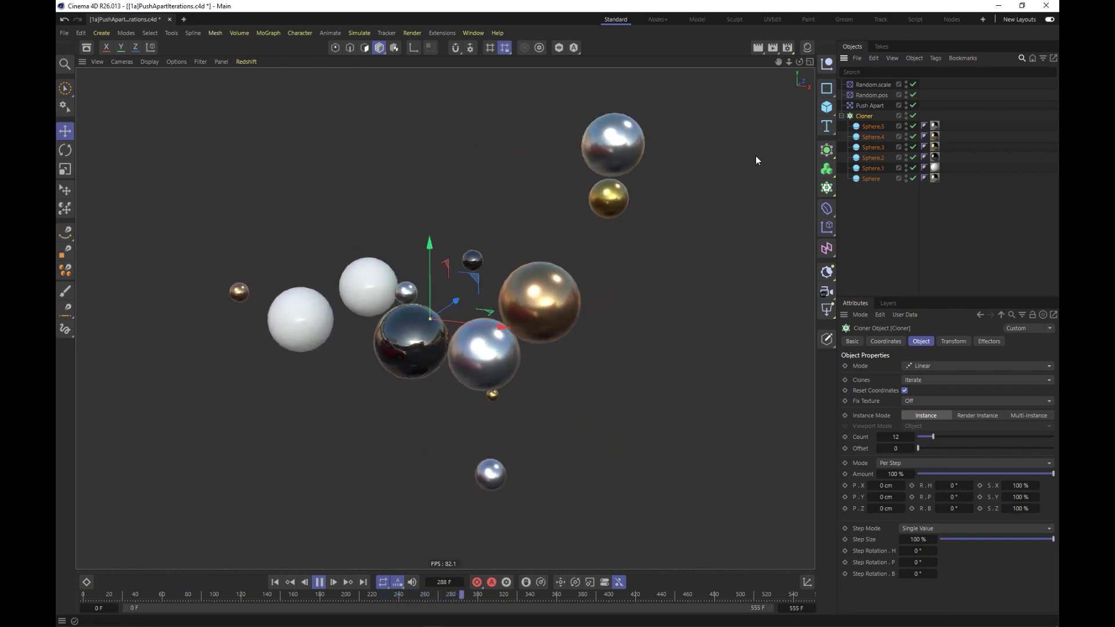
Step: Add a Delay effector below Push Apart with 90% strength
click(826, 226)
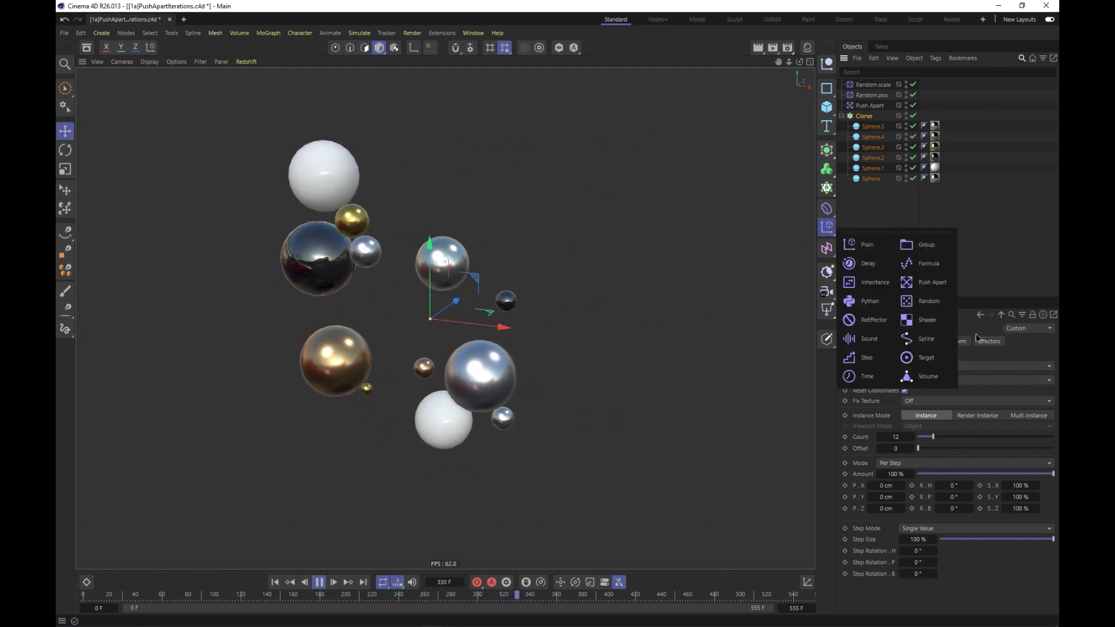
click(863, 265)
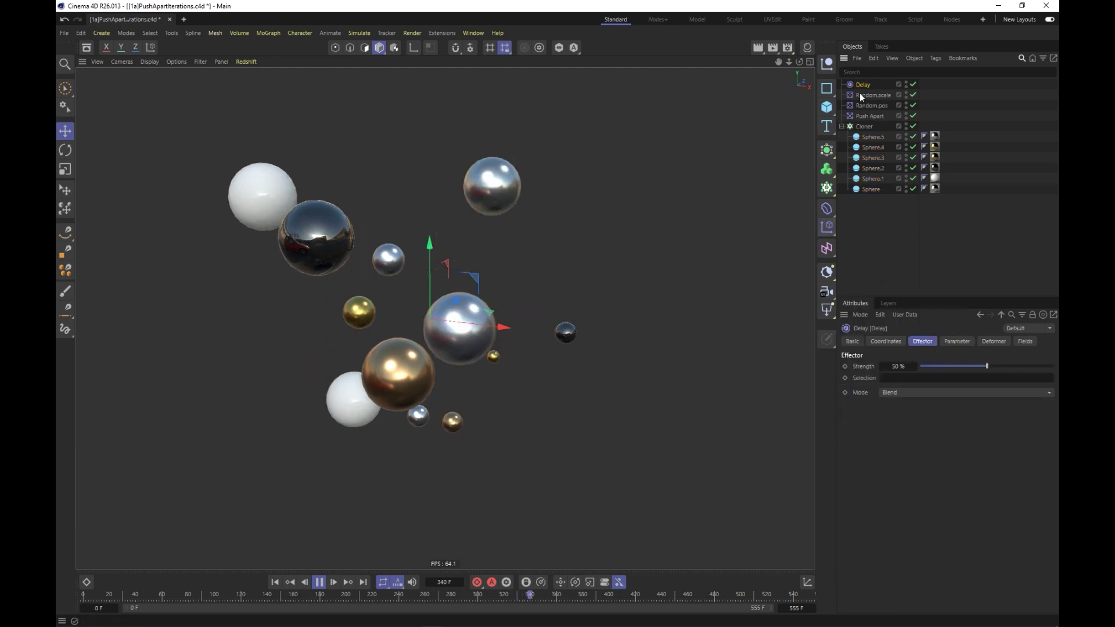
drag(865, 99, 865, 123)
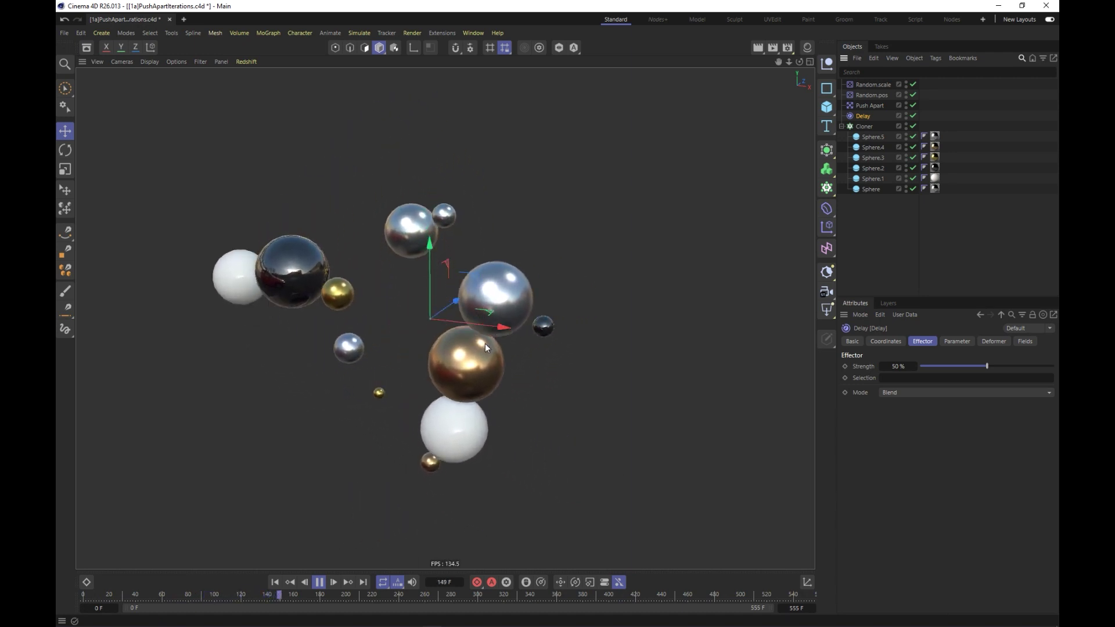
click(898, 366)
text(90)
key(Return)
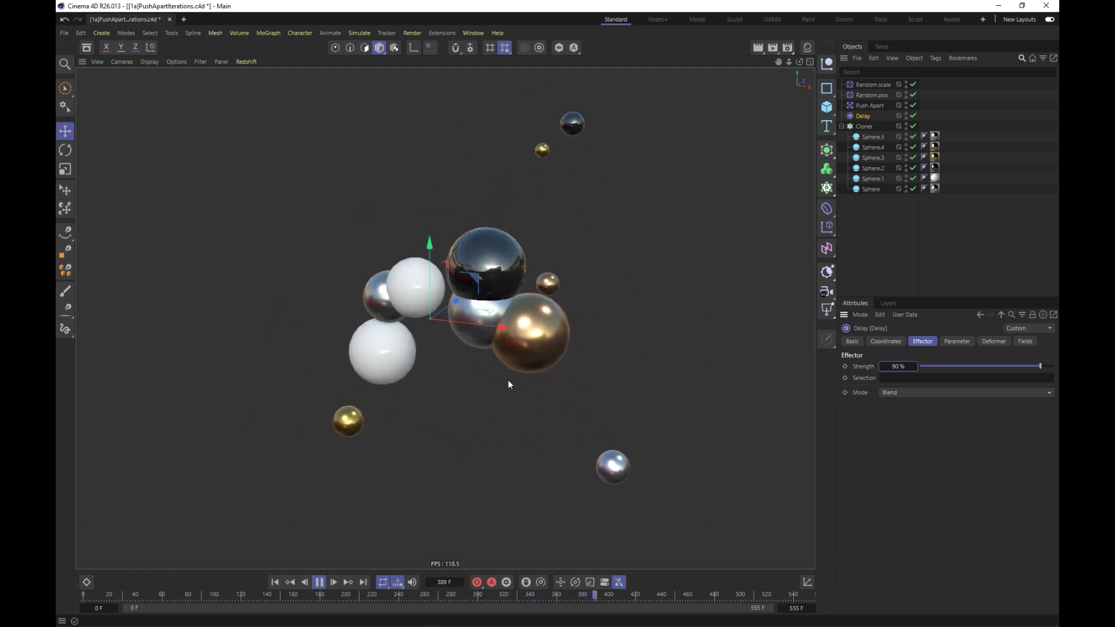
Step: Stop playback and duplicate the Push Apart and Delay pair as Push Apart.1 and Delay.1
click(319, 582)
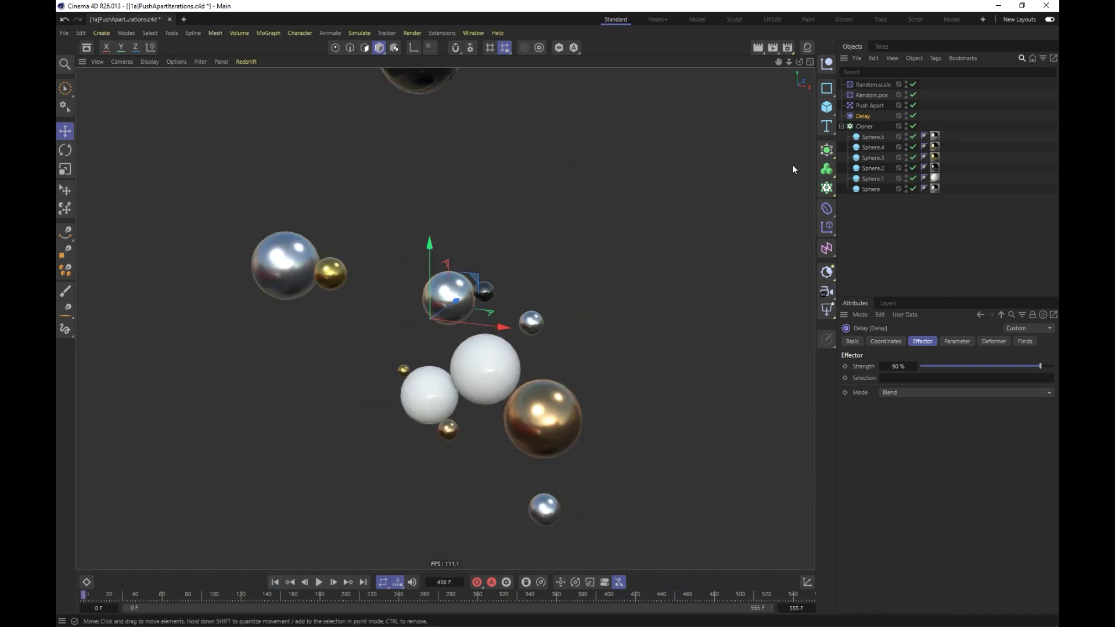
ctrl+click(864, 108)
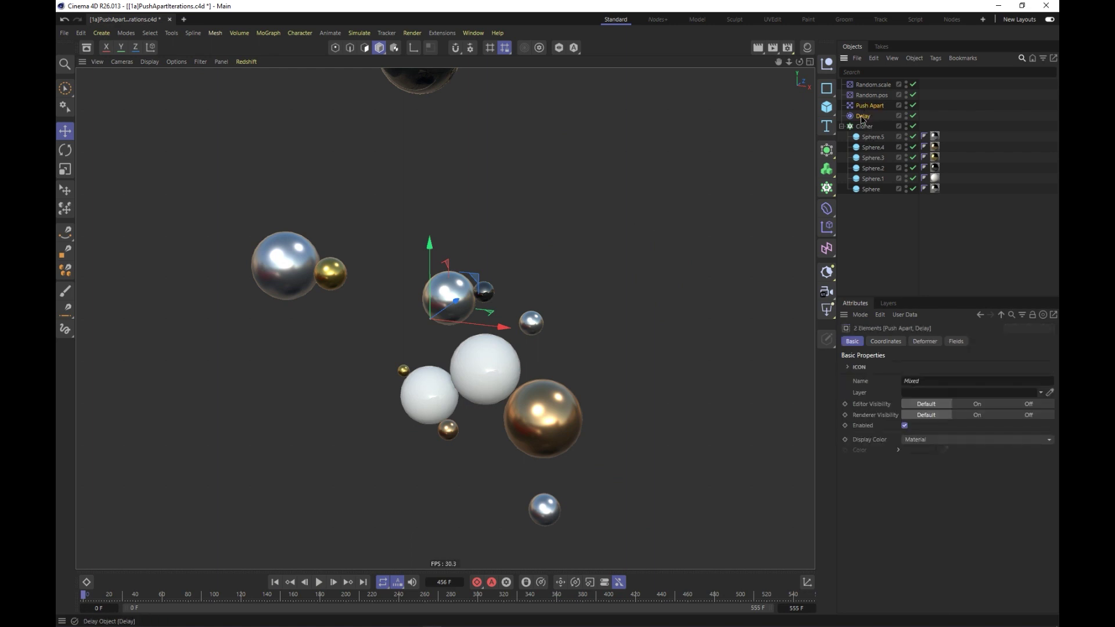
ctrl+drag(863, 119, 870, 129)
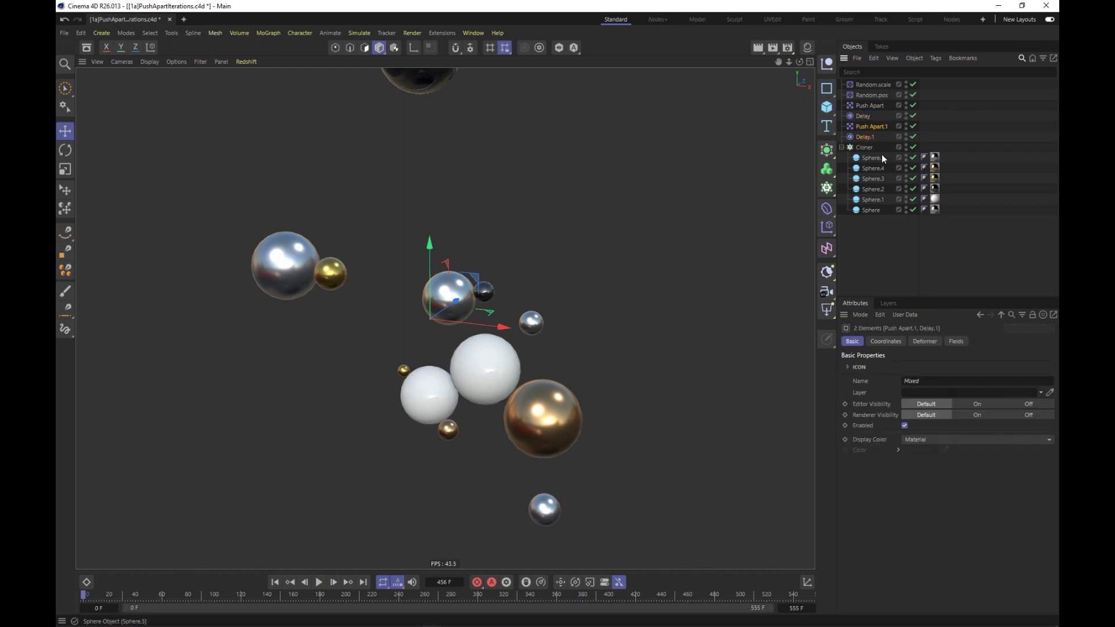
click(865, 147)
Step: Add Push Apart.1 and Delay.1 to the Cloner's Effectors list and play the animation
click(989, 341)
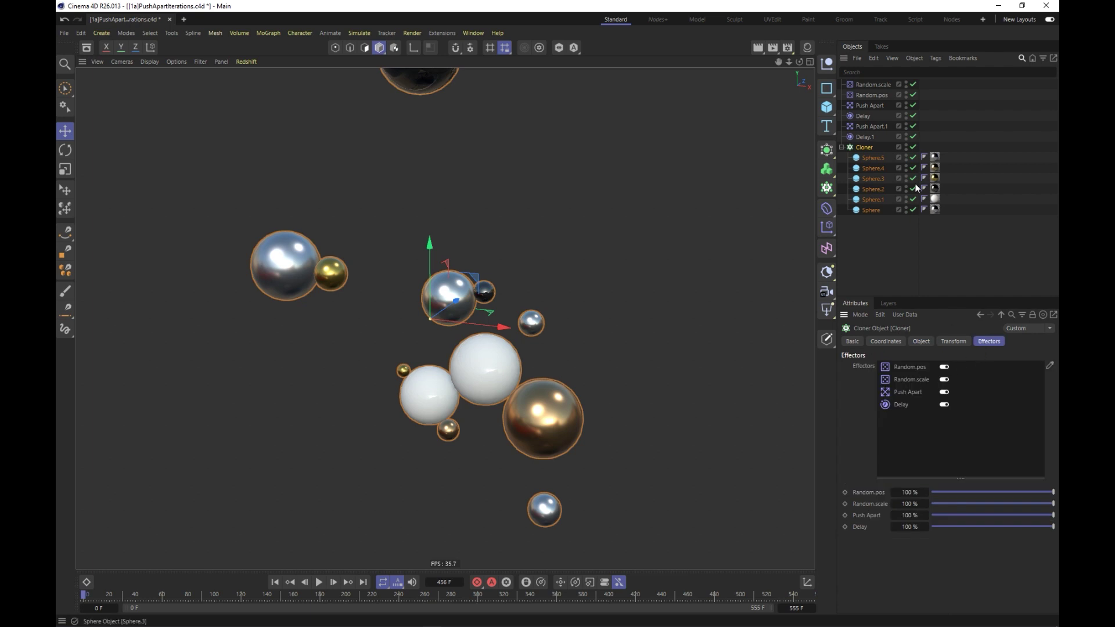
drag(868, 128, 932, 450)
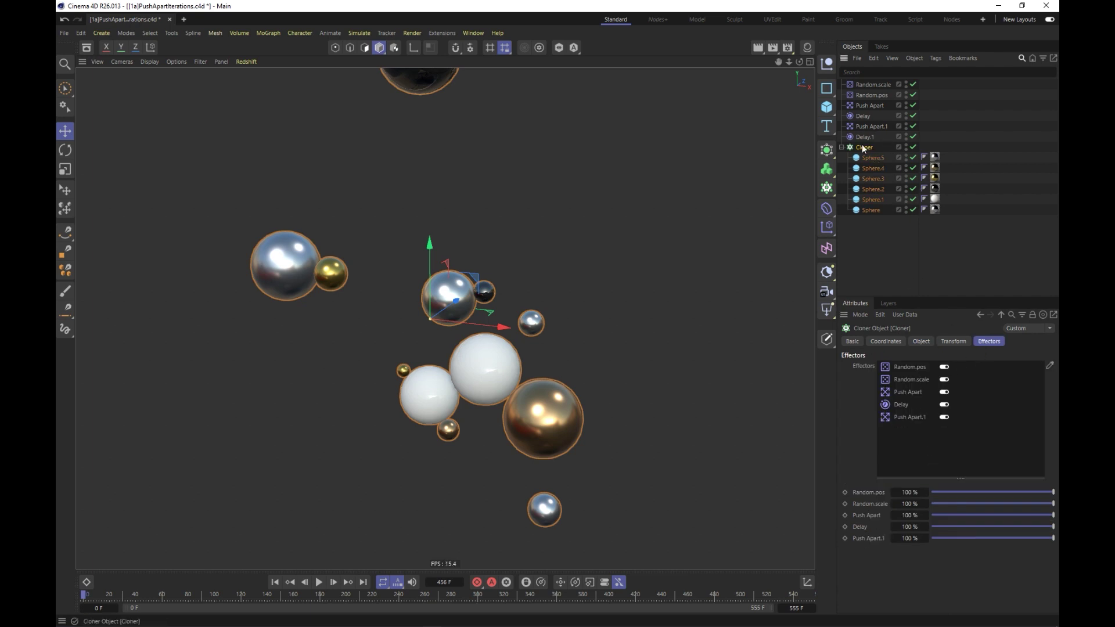
drag(865, 137, 918, 436)
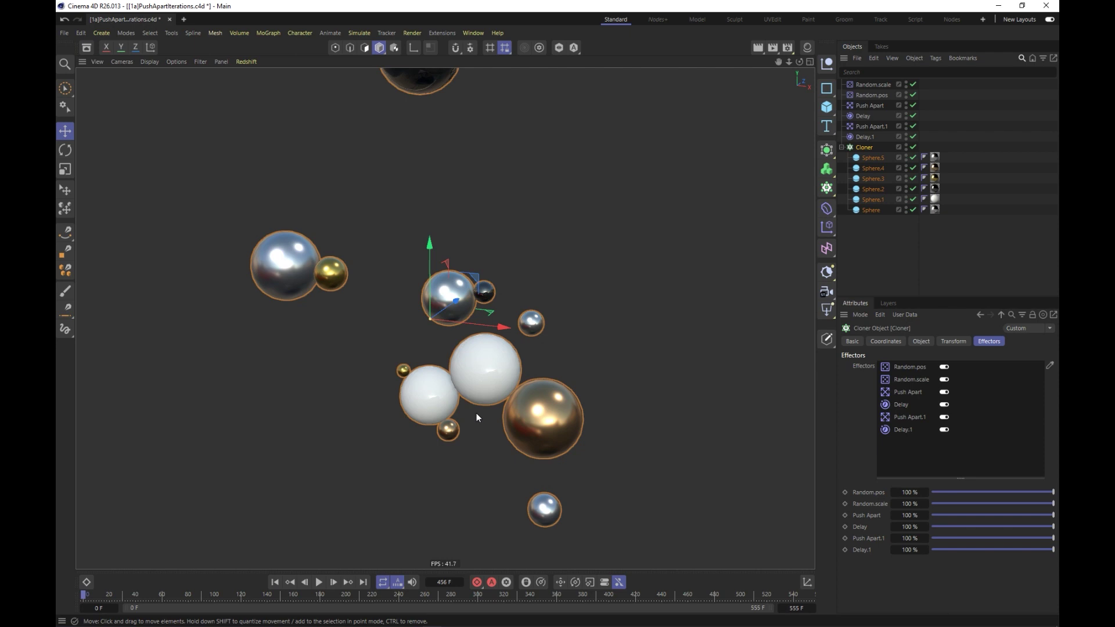
click(319, 581)
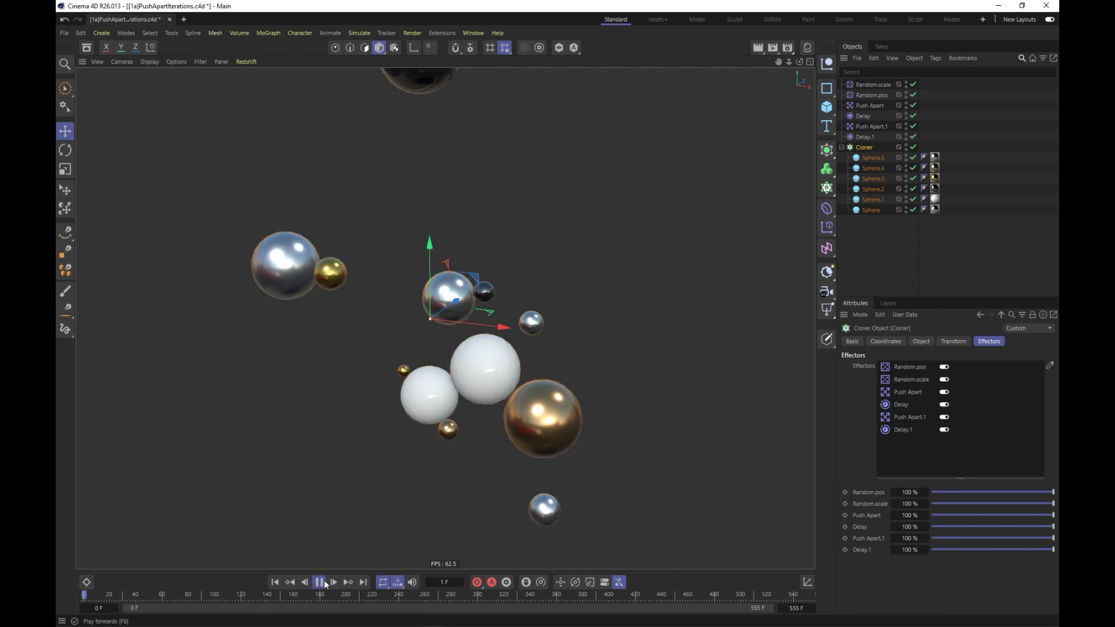
click(863, 115)
ctrl+click(865, 136)
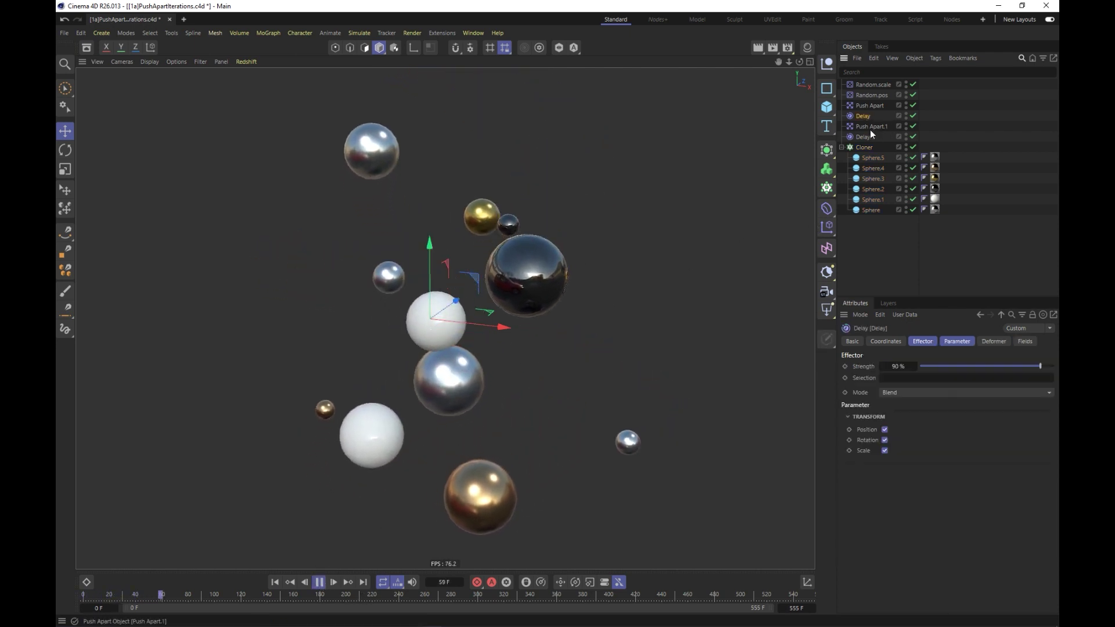
Step: Set both Delay effectors to 55% strength
double_click(898, 365)
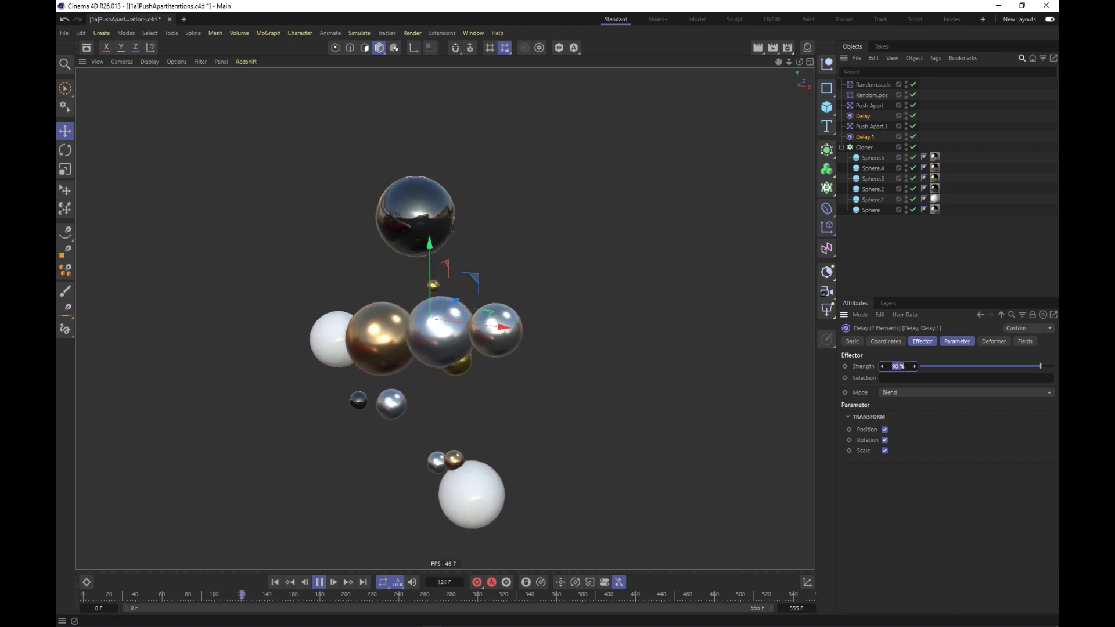
key(BackSpace)
text(50)
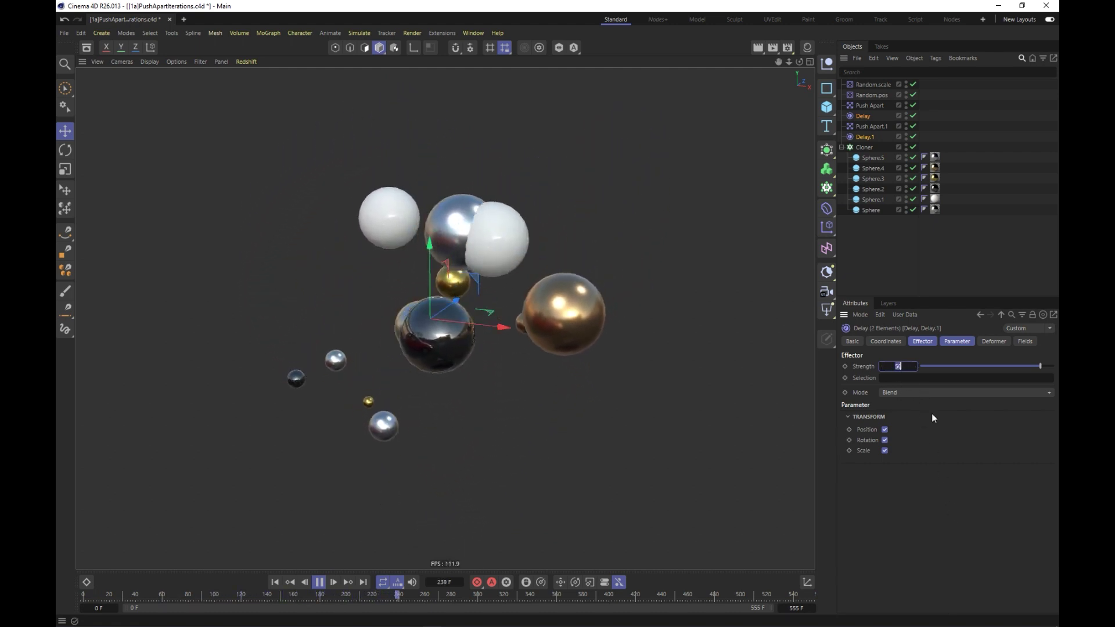
text(5)
key(Return)
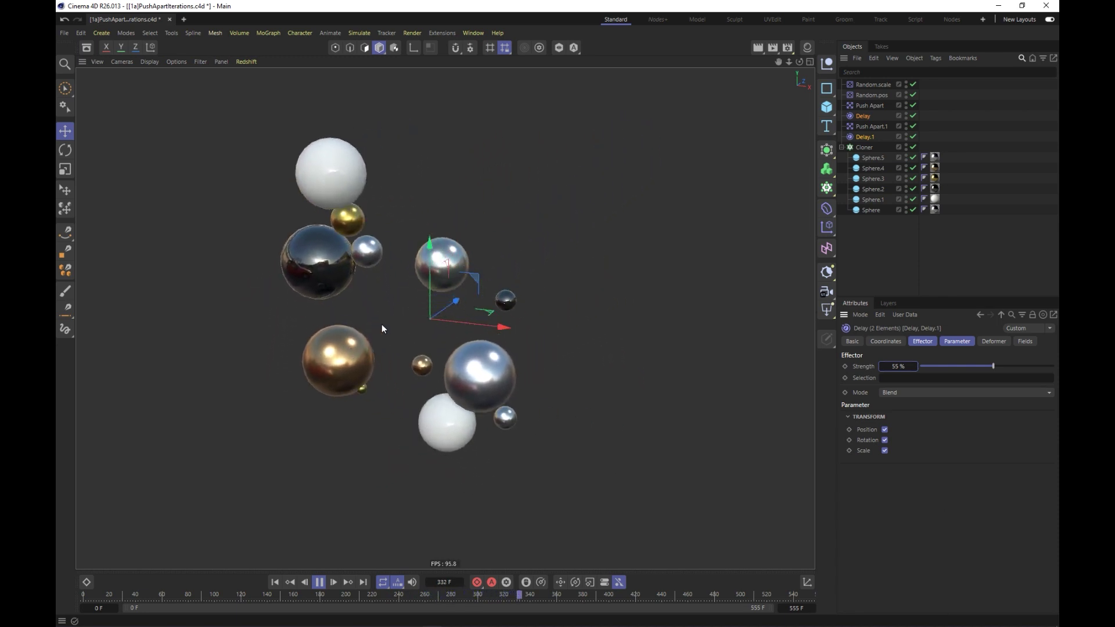
Step: Set both Push Apart effectors to 1 iteration
click(881, 106)
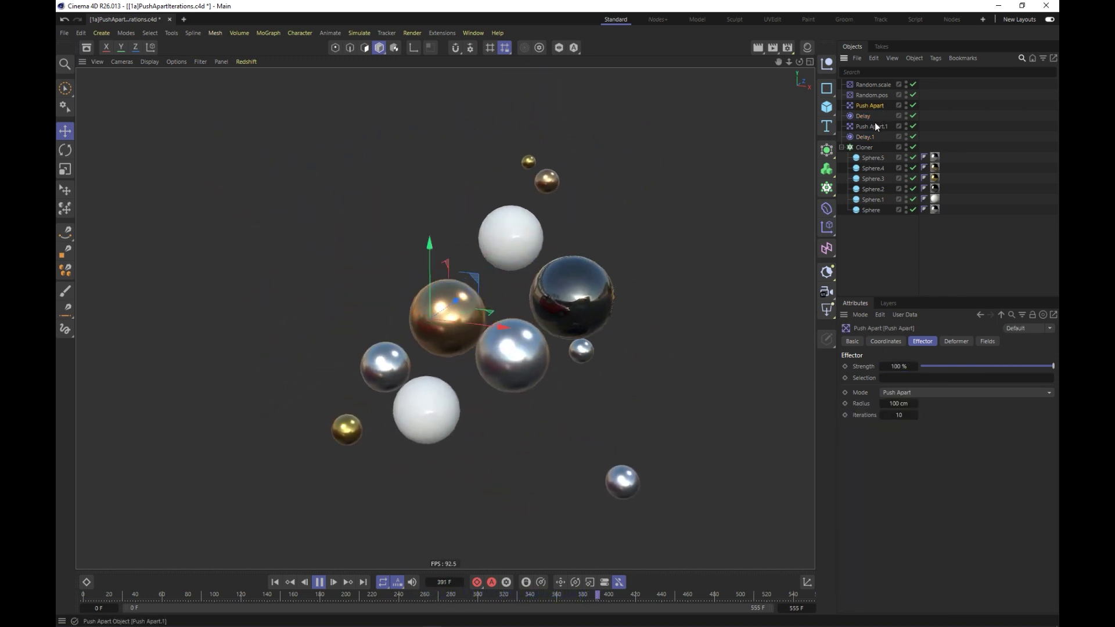
ctrl+click(868, 126)
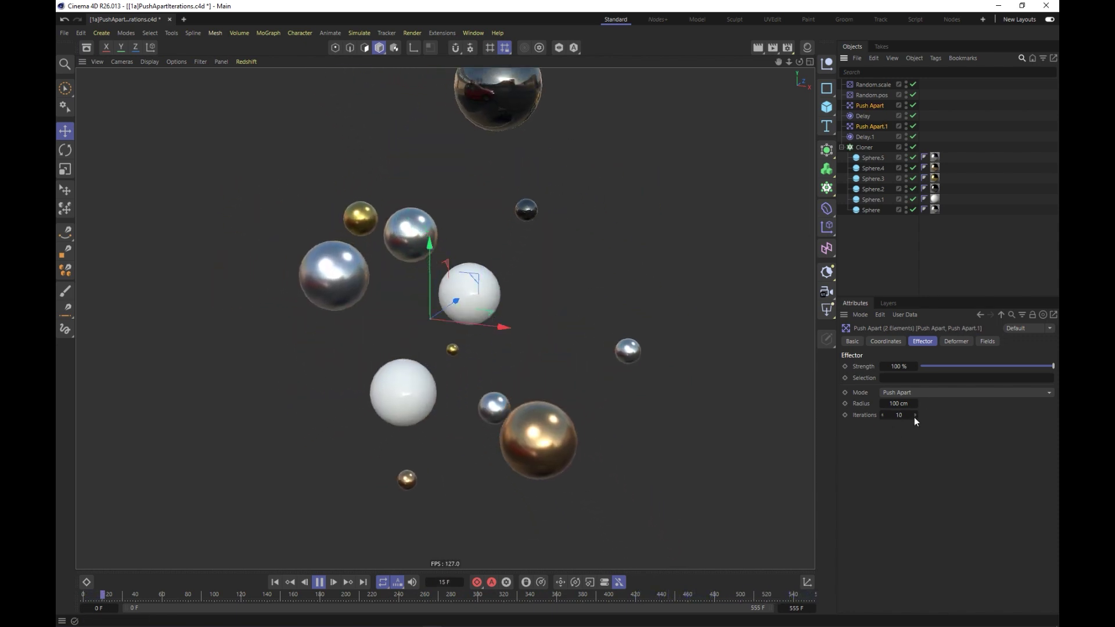
click(912, 417)
text(1)
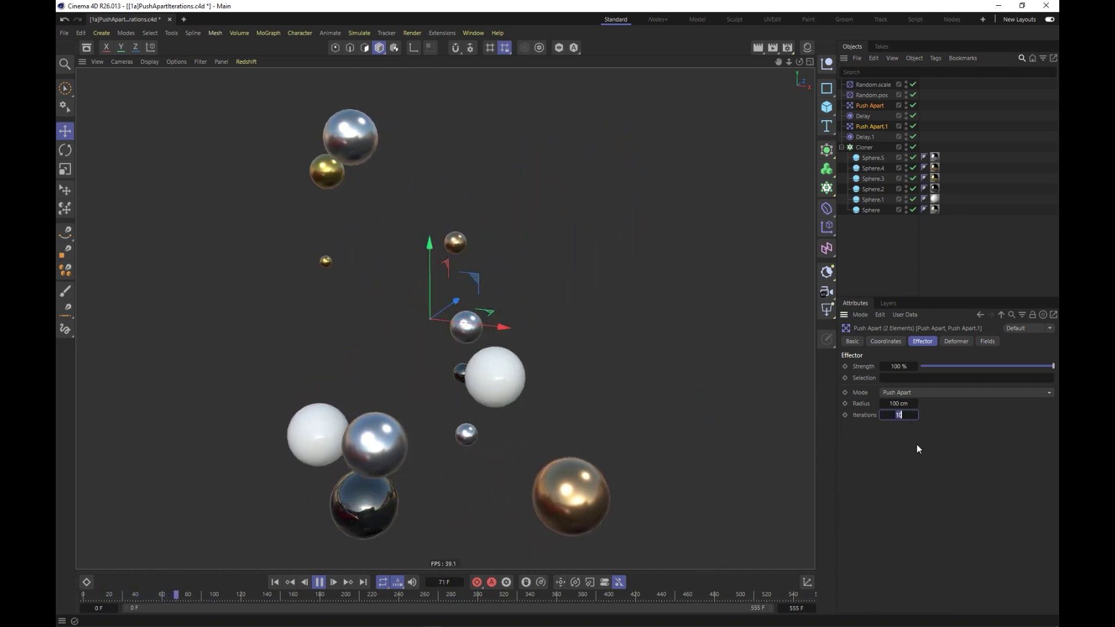
key(Return)
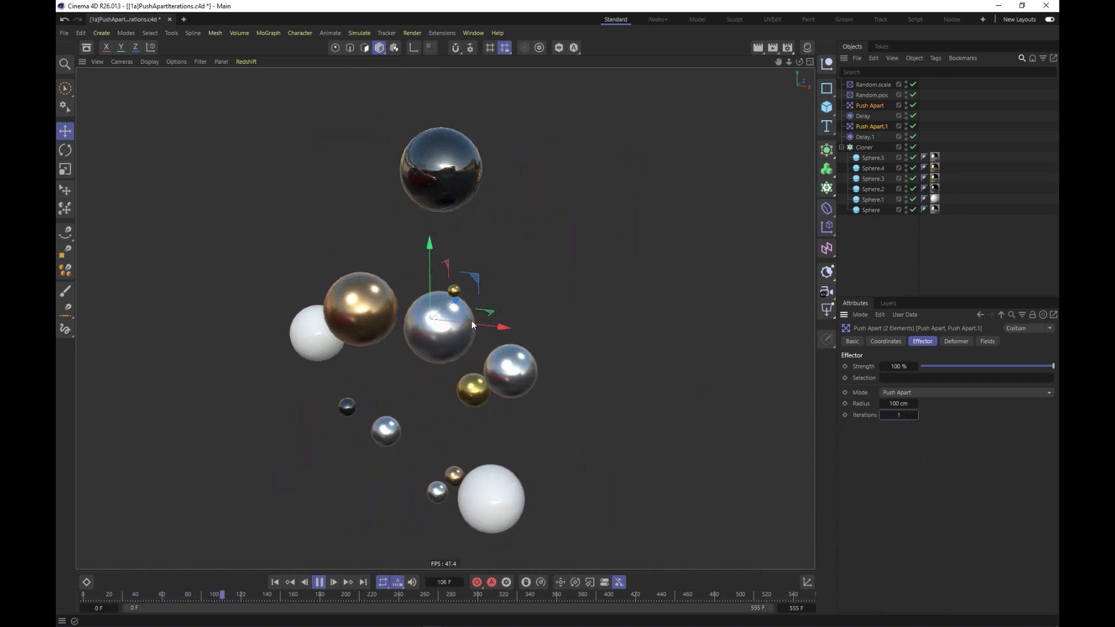
Step: Stop playback and duplicate the Push Apart/Delay pairs up to sixteen, ending at Delay.15
click(318, 582)
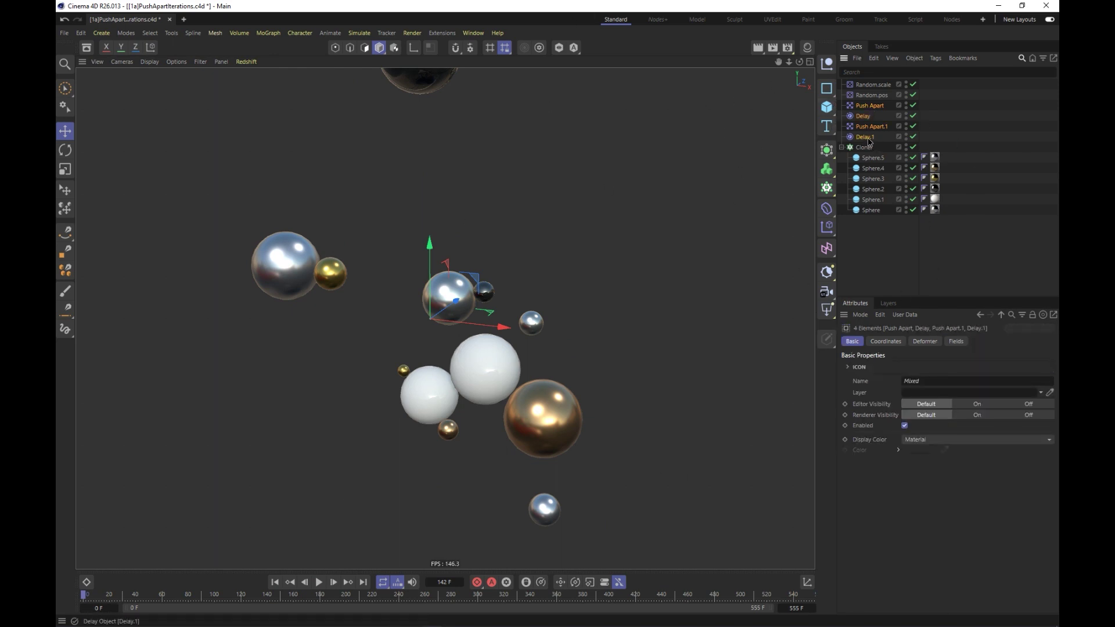
ctrl+drag(872, 141, 866, 183)
click(869, 102)
shift+click(868, 178)
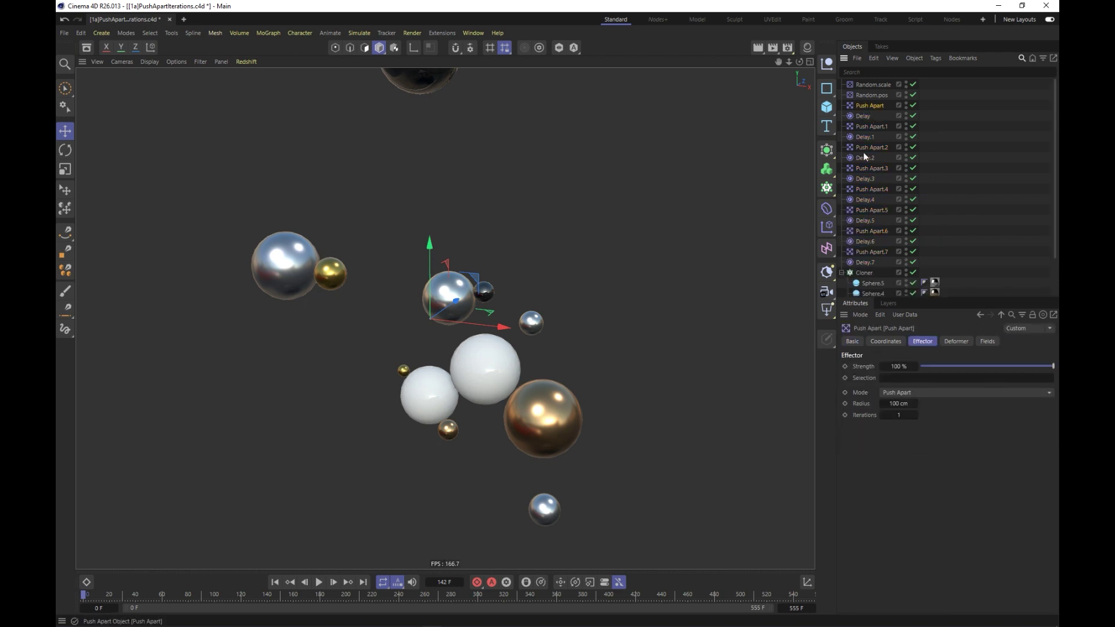
shift+click(866, 259)
ctrl+drag(866, 259, 869, 272)
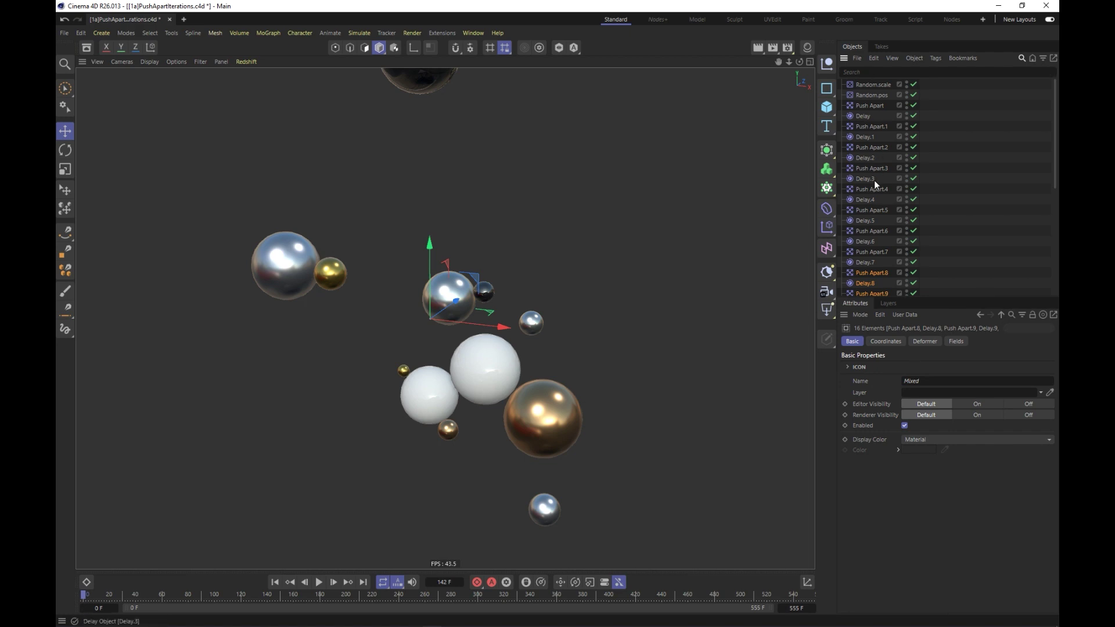
scroll(886, 227, down, 5)
Step: Replace the Cloner's Push Apart/Delay entries with the full stack, Push Apart through Delay.15
click(868, 228)
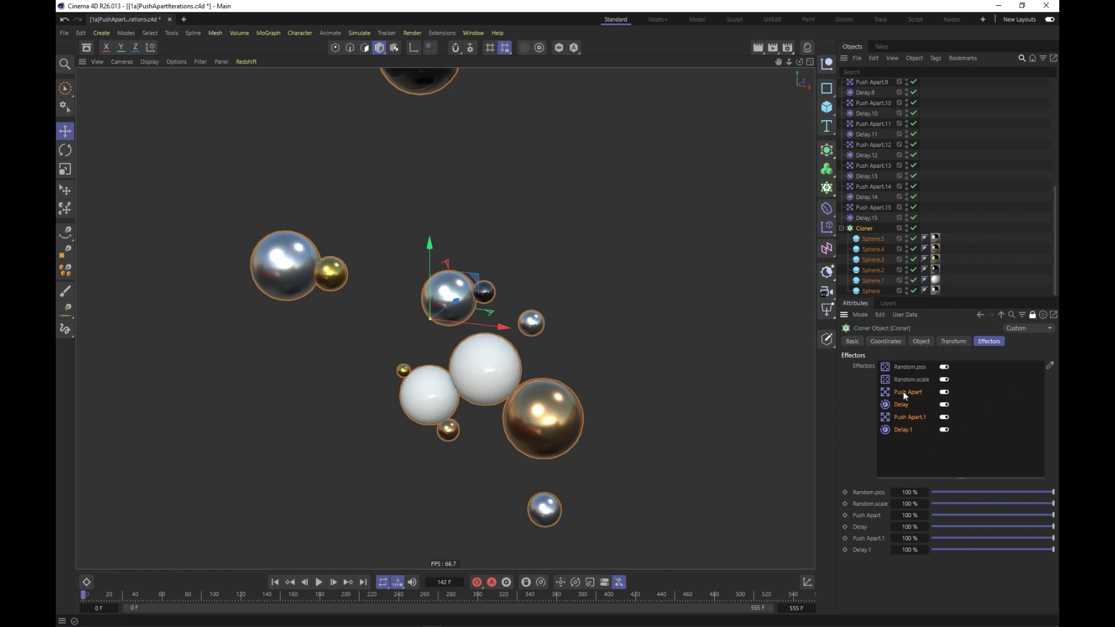
key(Delete)
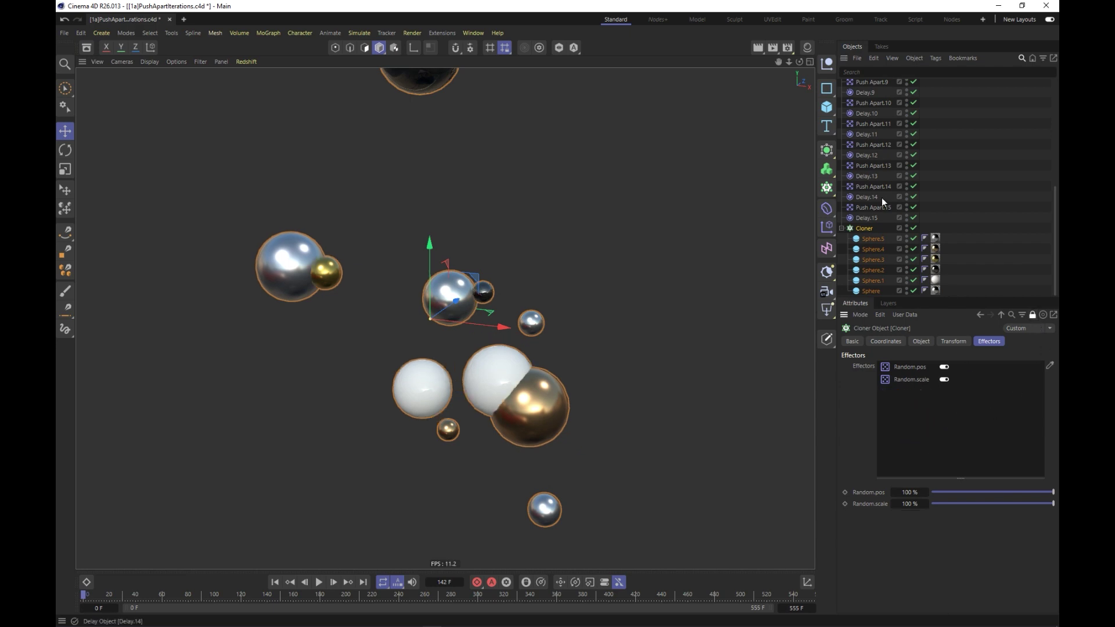
shift+click(866, 107)
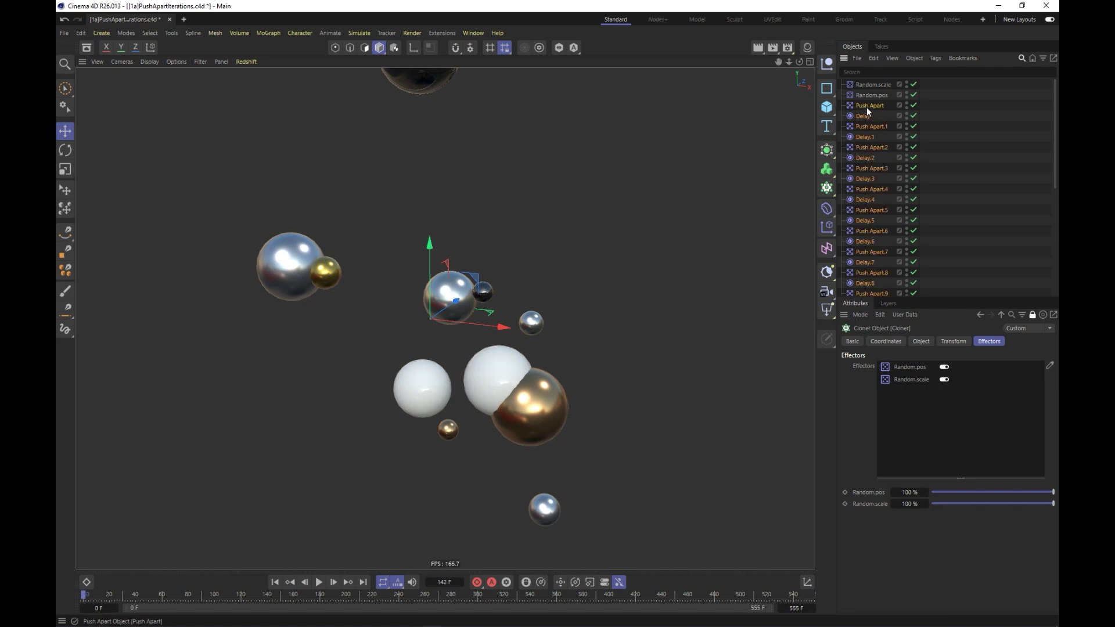
drag(874, 107, 914, 415)
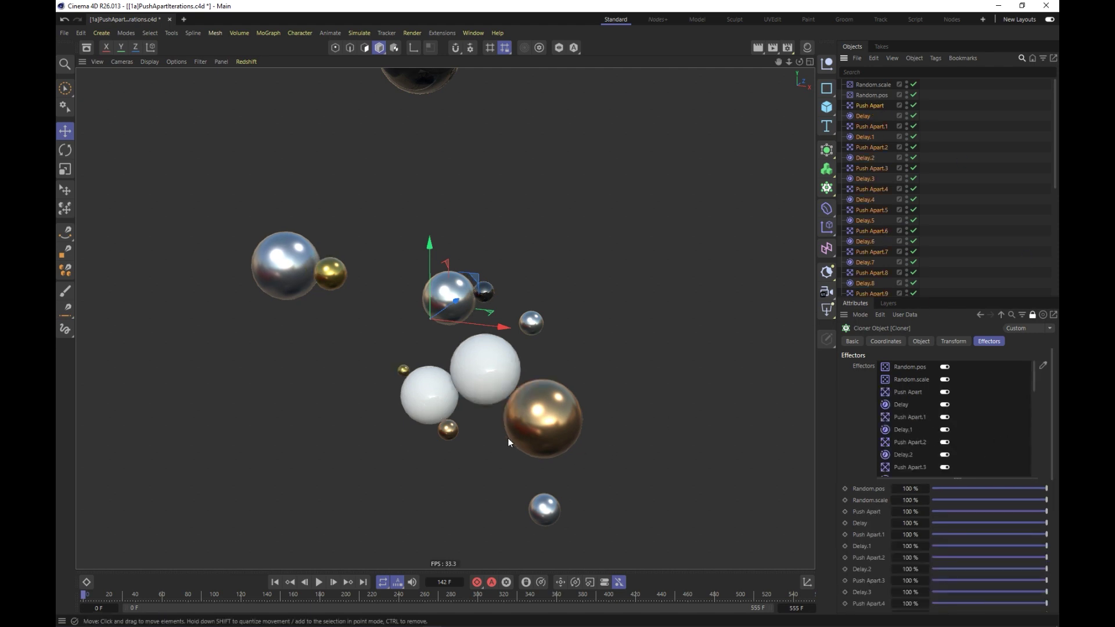
click(978, 236)
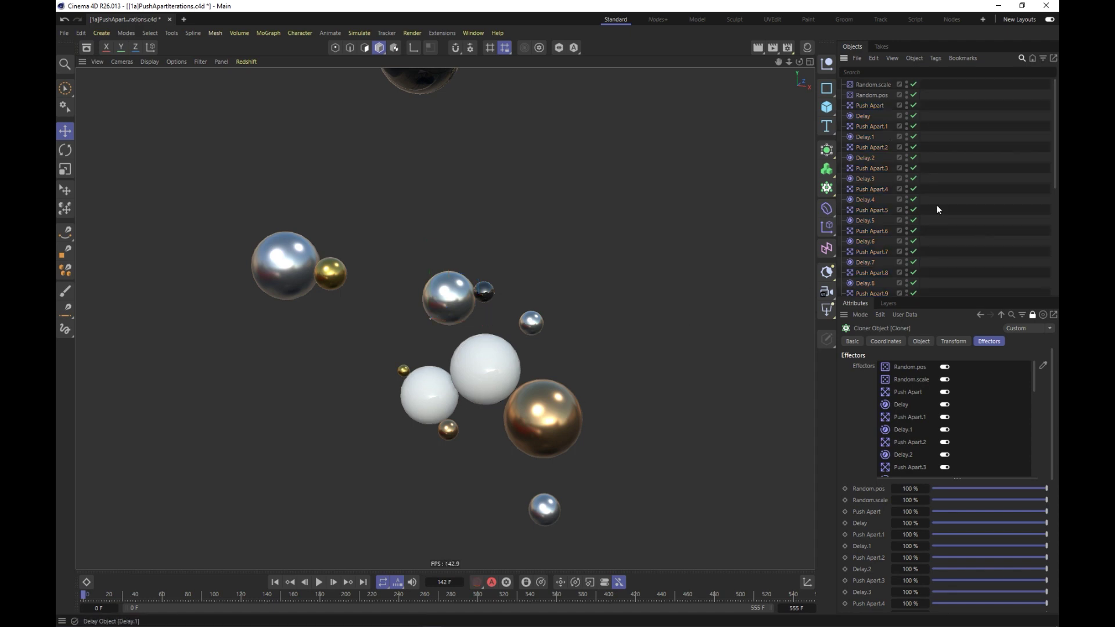
click(1032, 316)
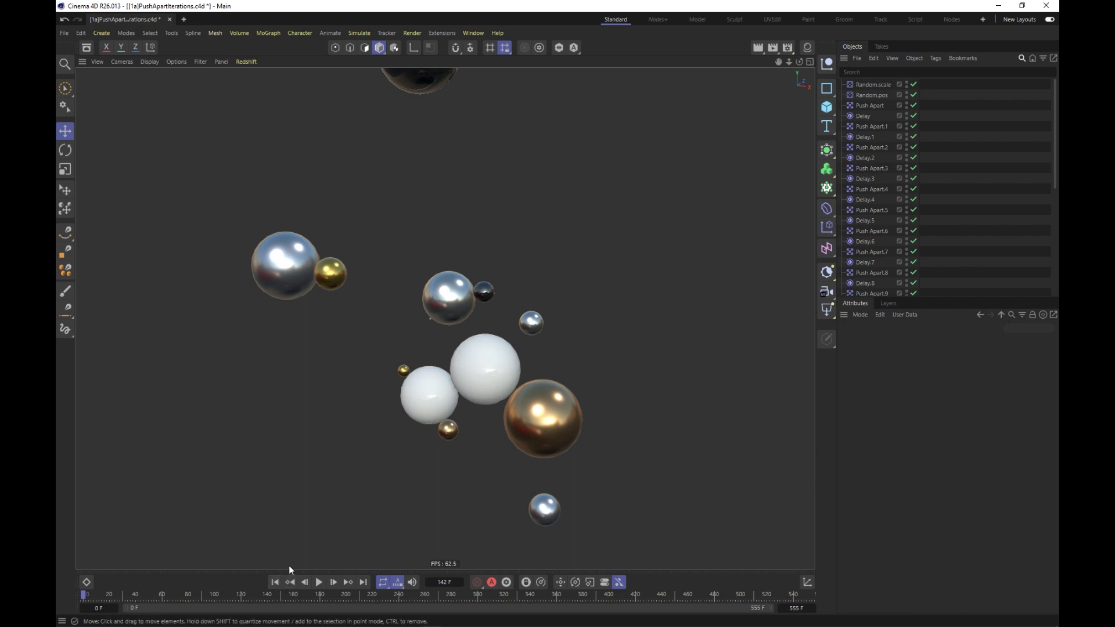
Step: Play the timeline so the cloned spheres drift and push apart
click(319, 582)
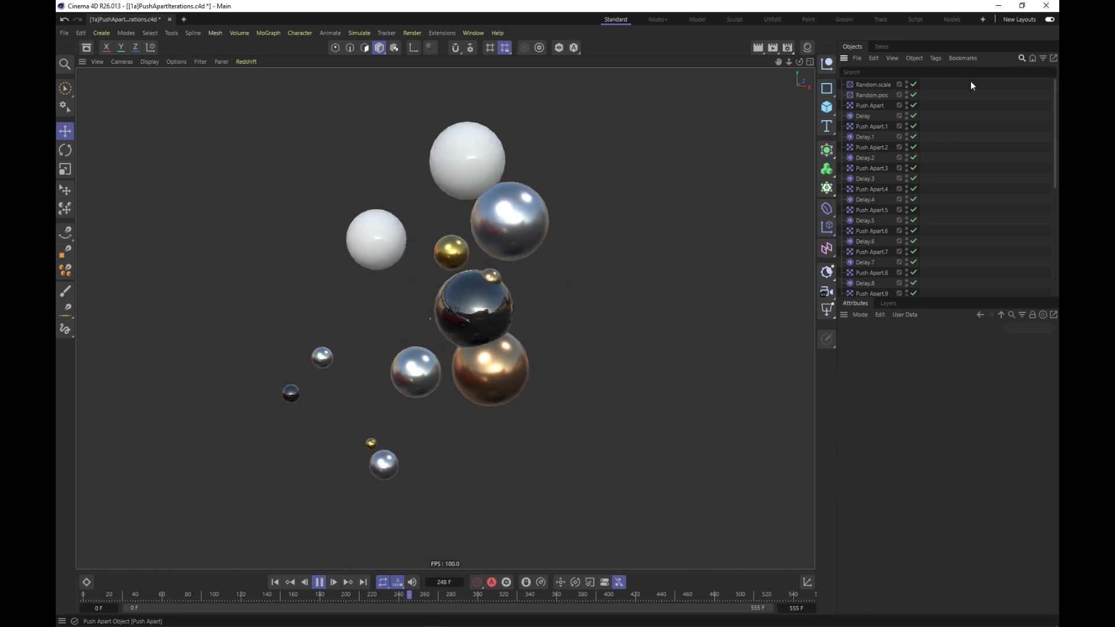
Step: Filter objects by 'Del', select all 16 Delay effectors, and undock their settings into a floating window
click(1021, 58)
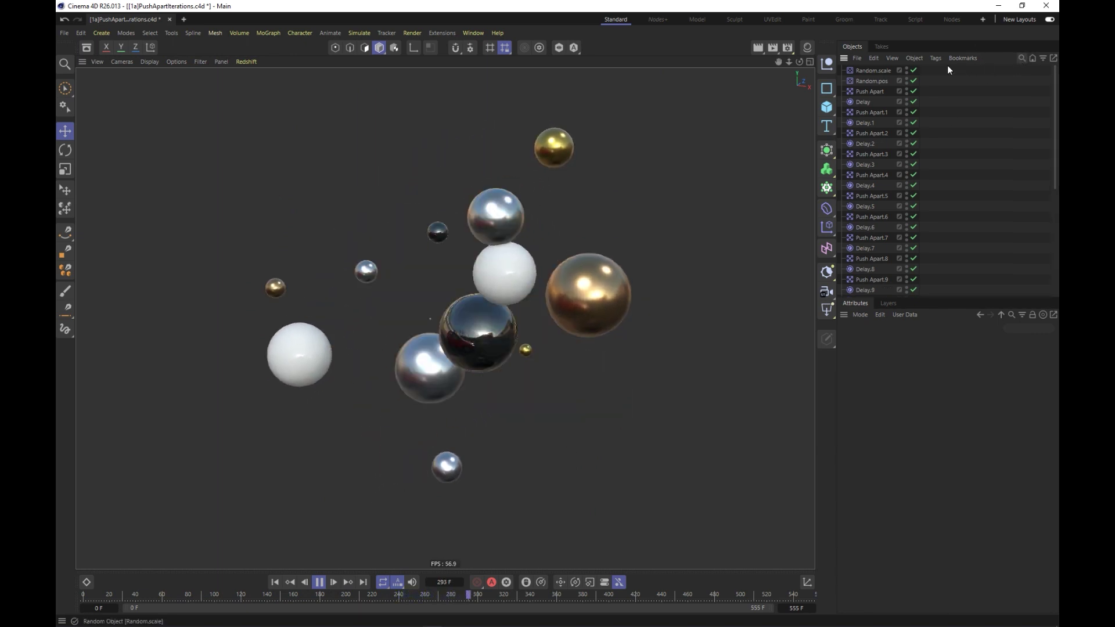
click(1022, 58)
text(Del)
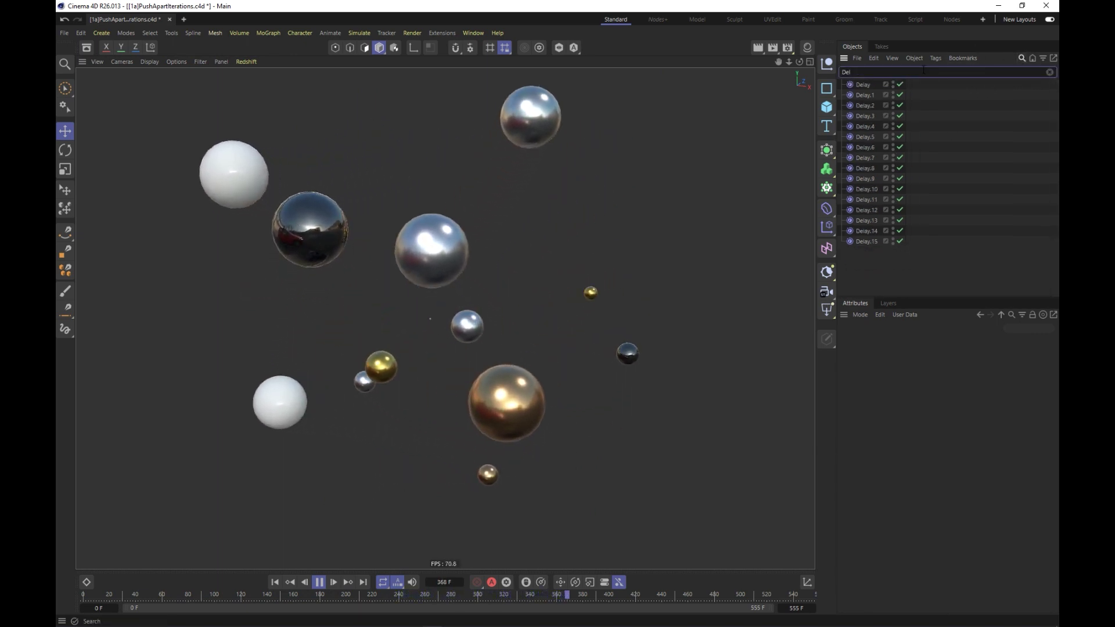
key(ctrl+a)
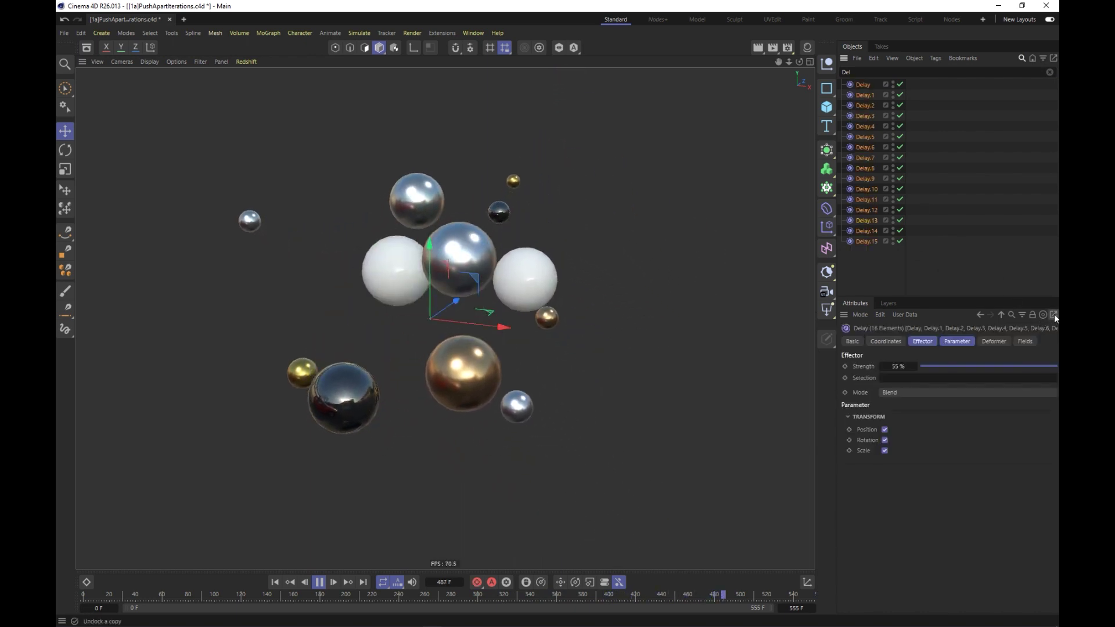
click(1054, 314)
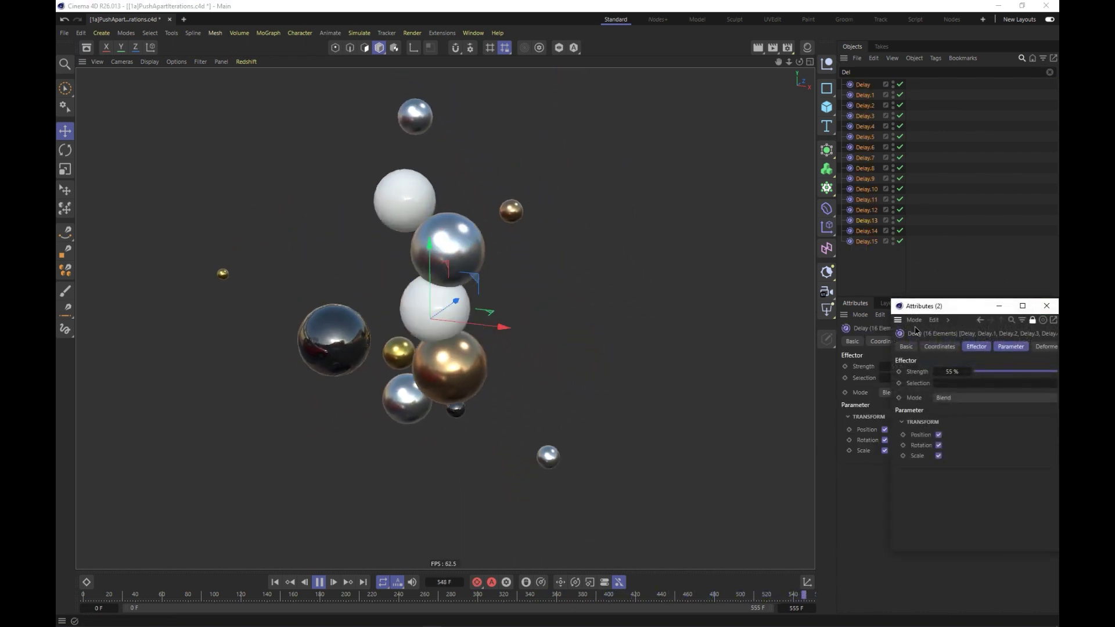
drag(940, 306, 632, 306)
Step: Filter by 'push', select all 16 Push Apart effectors, and undock their settings into another floating window
double_click(859, 72)
text(pauh)
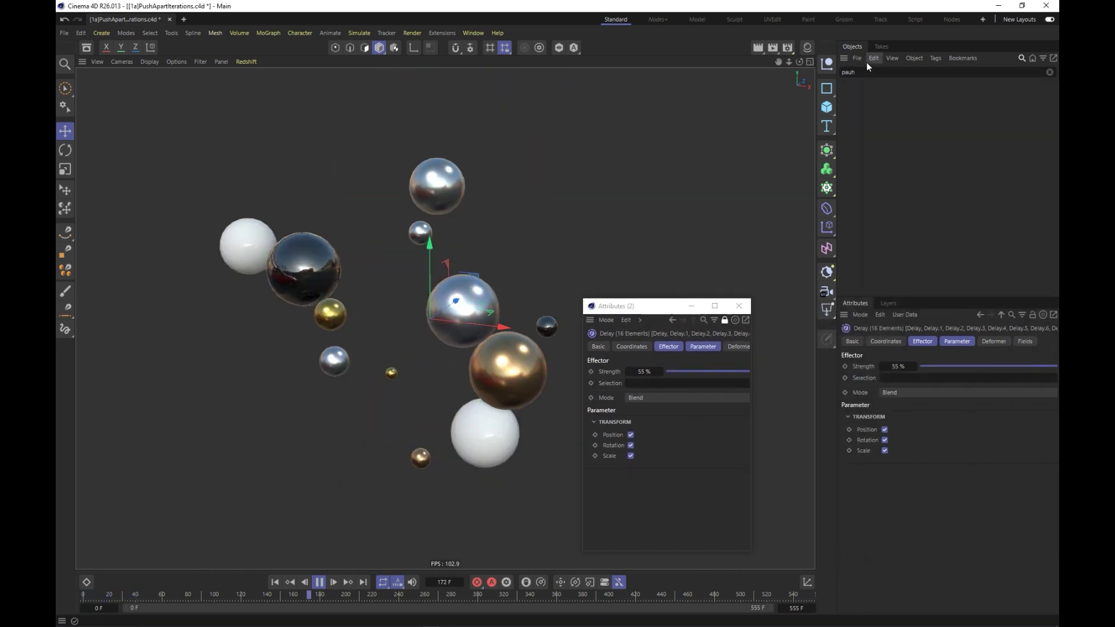
text(push)
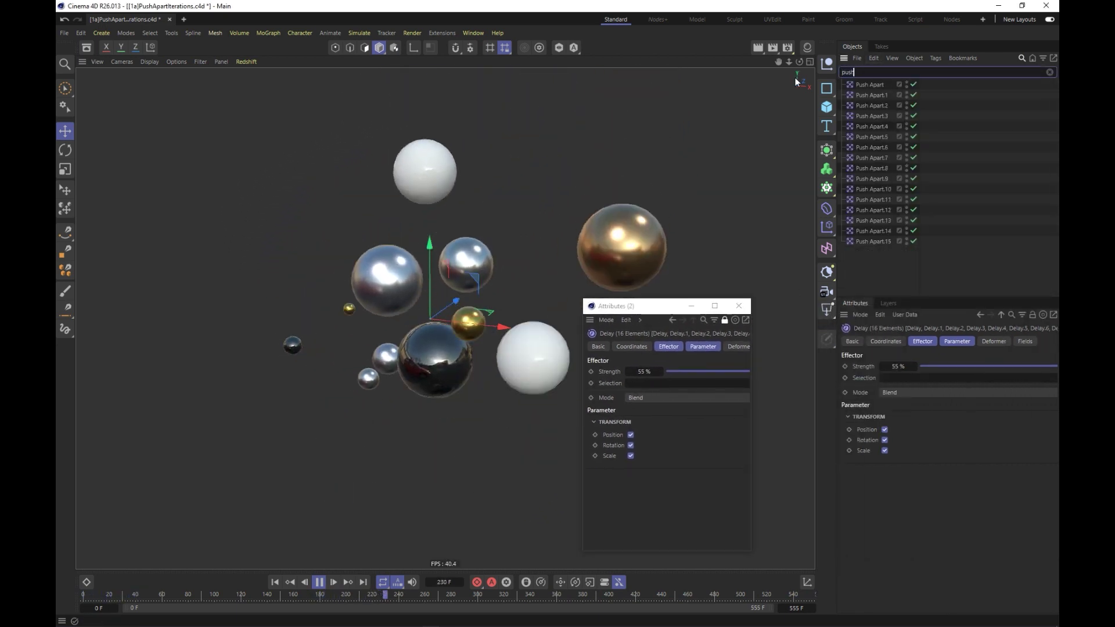
drag(897, 260, 888, 91)
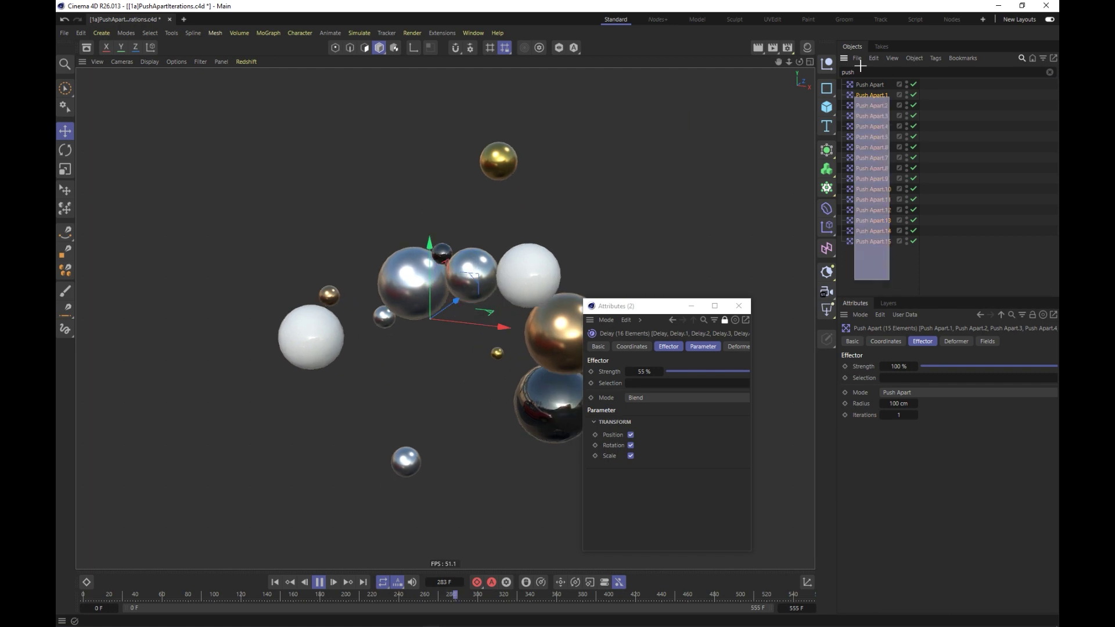
click(1050, 314)
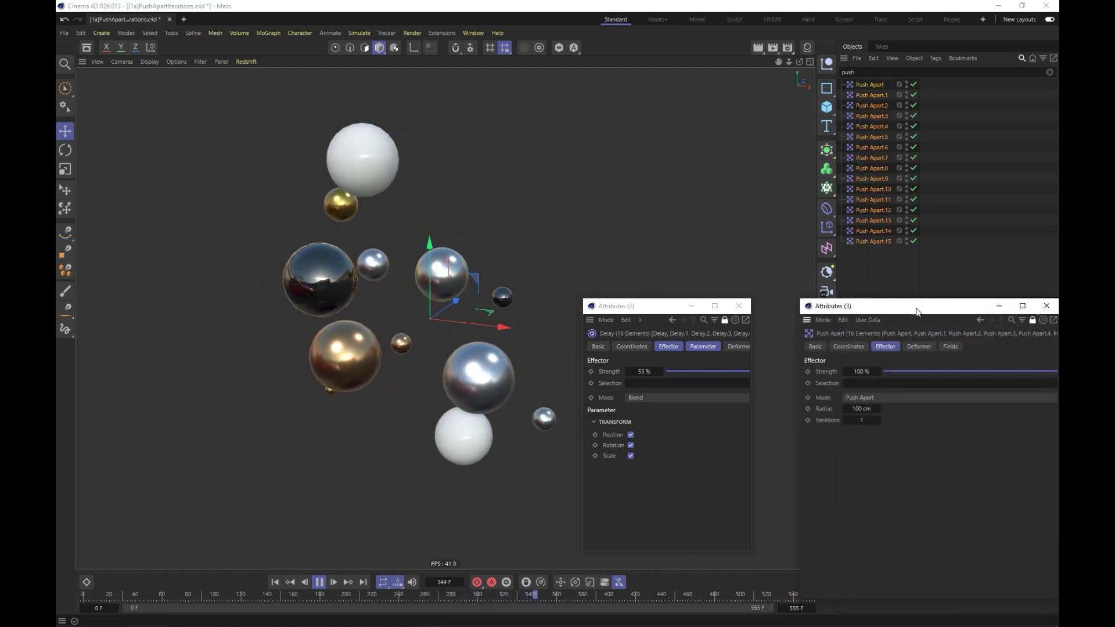
Step: Give all Push Apart effectors a 115 cm radius and all Delay effectors 55 % strength
drag(917, 312, 879, 276)
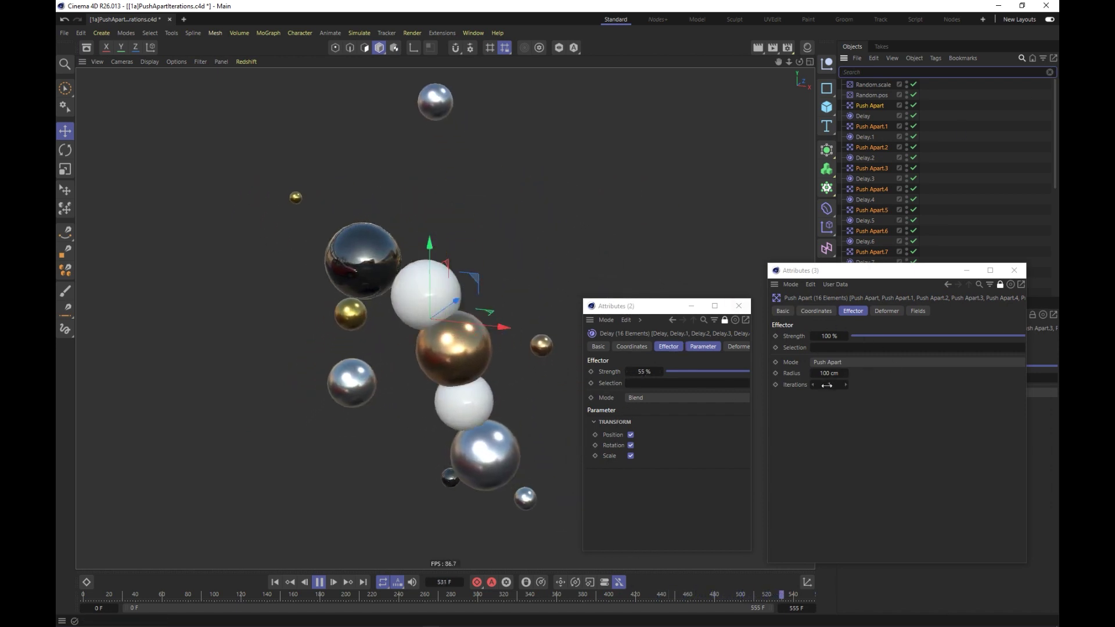
text(11)
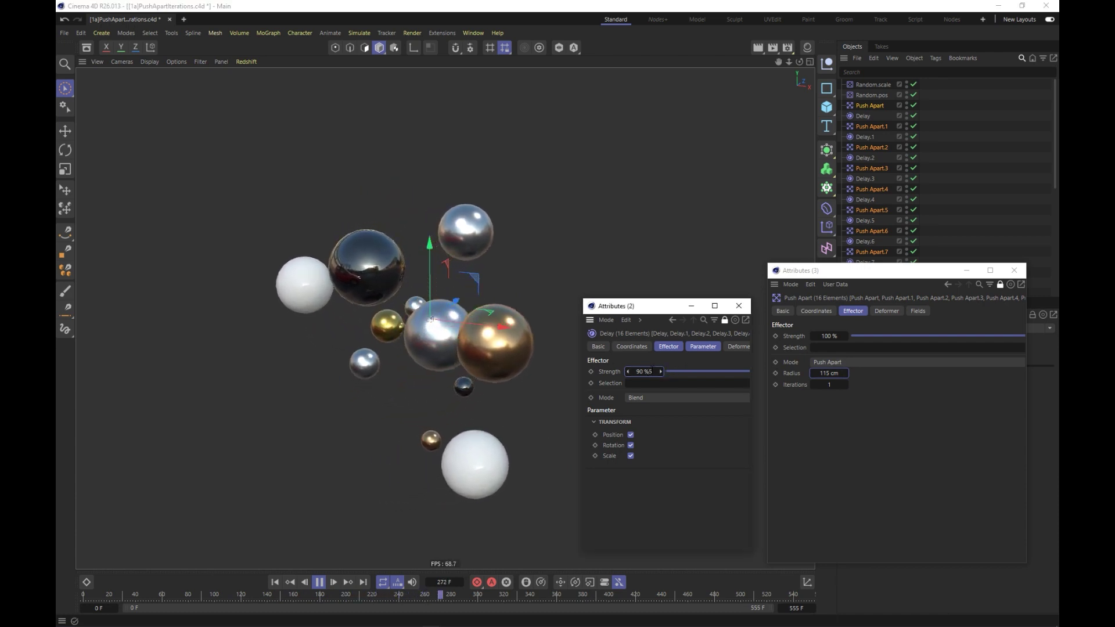
text(5)
key(Return)
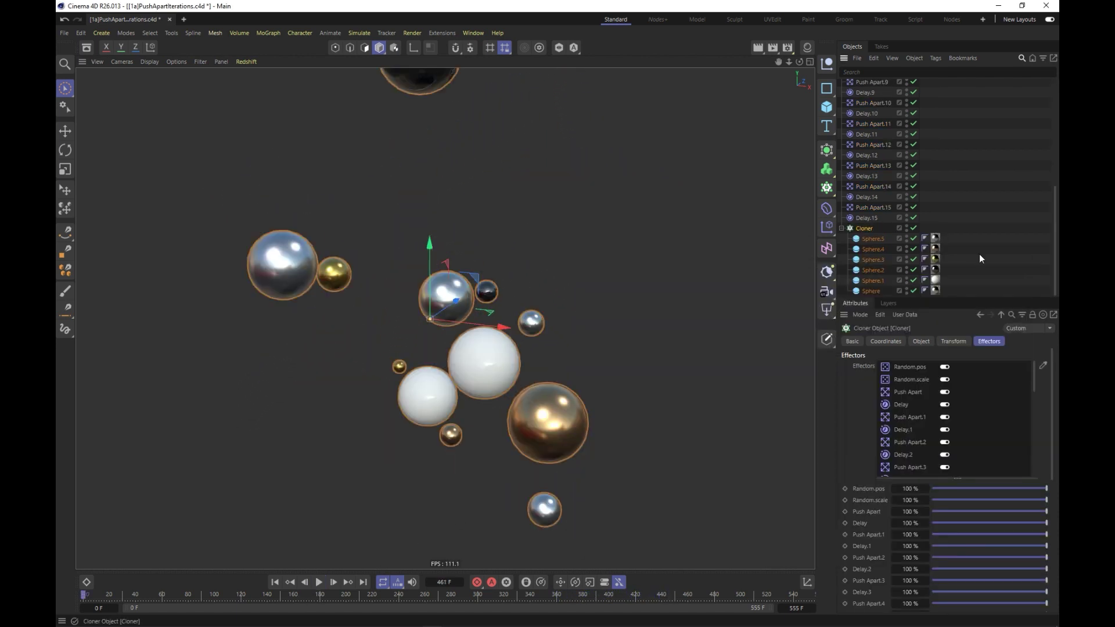
Step: Set the Cloner count to 24, try 48, return it to 24, and stop playback
click(919, 342)
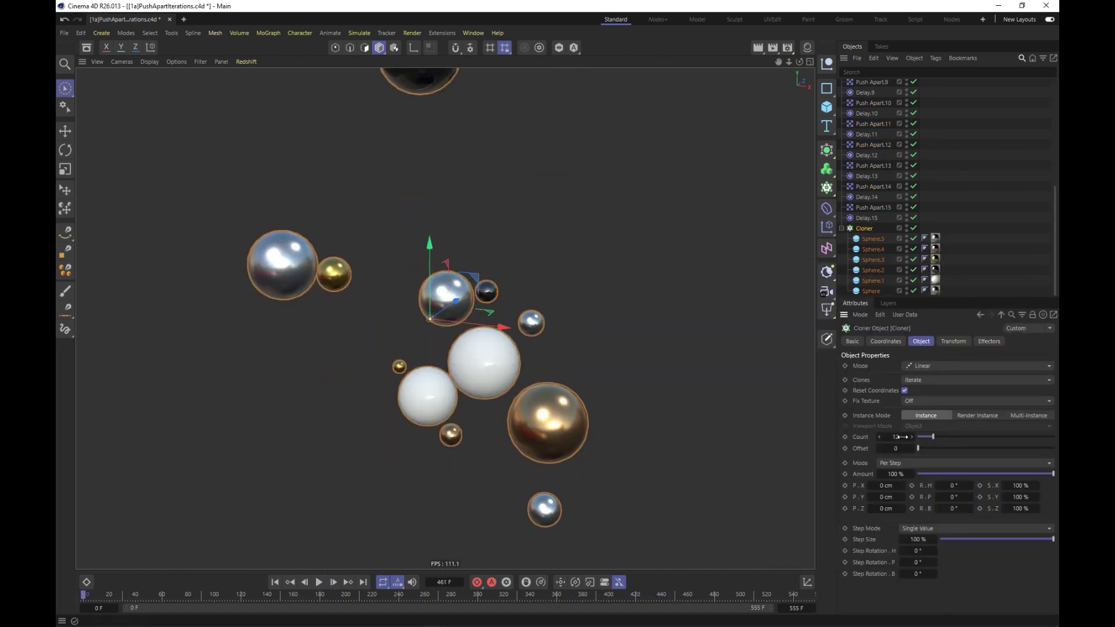
key(Return)
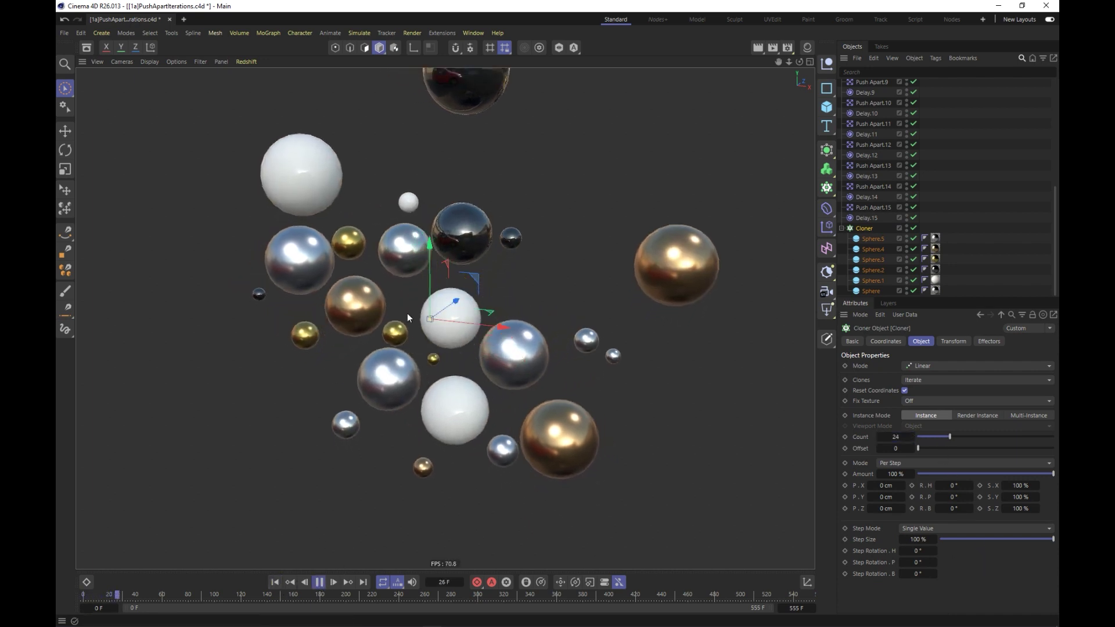
drag(898, 434, 956, 474)
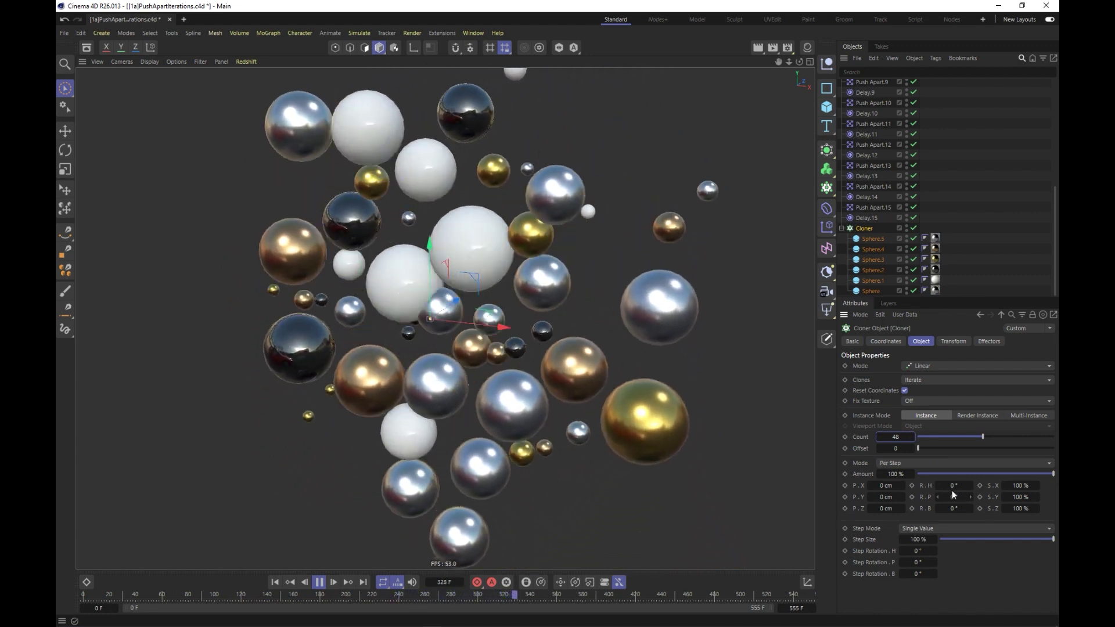
double_click(894, 437)
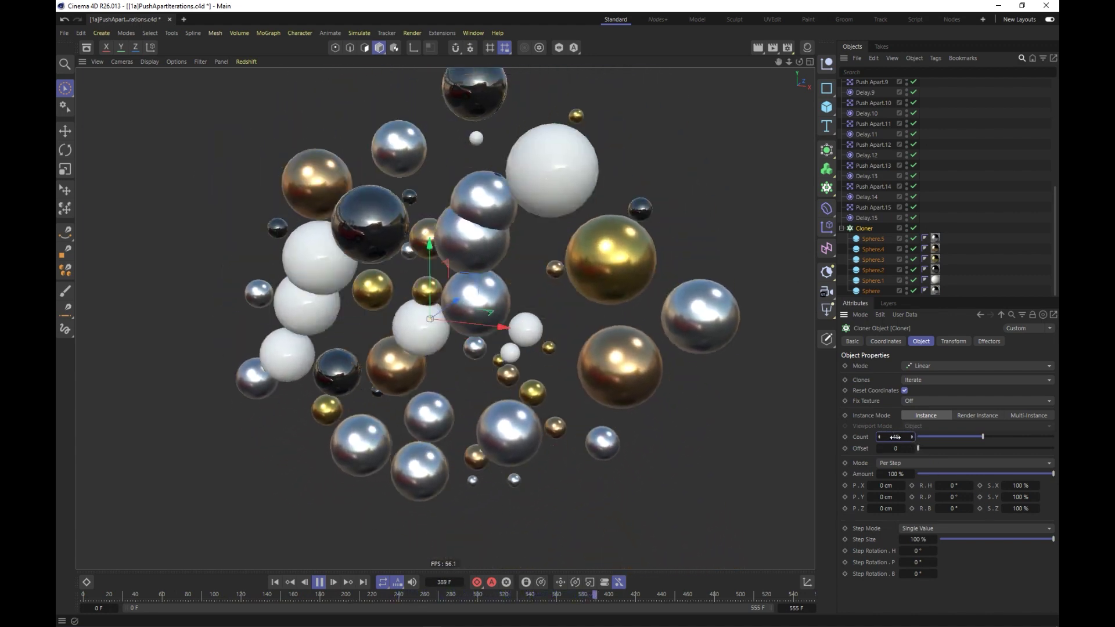
text(24)
key(Return)
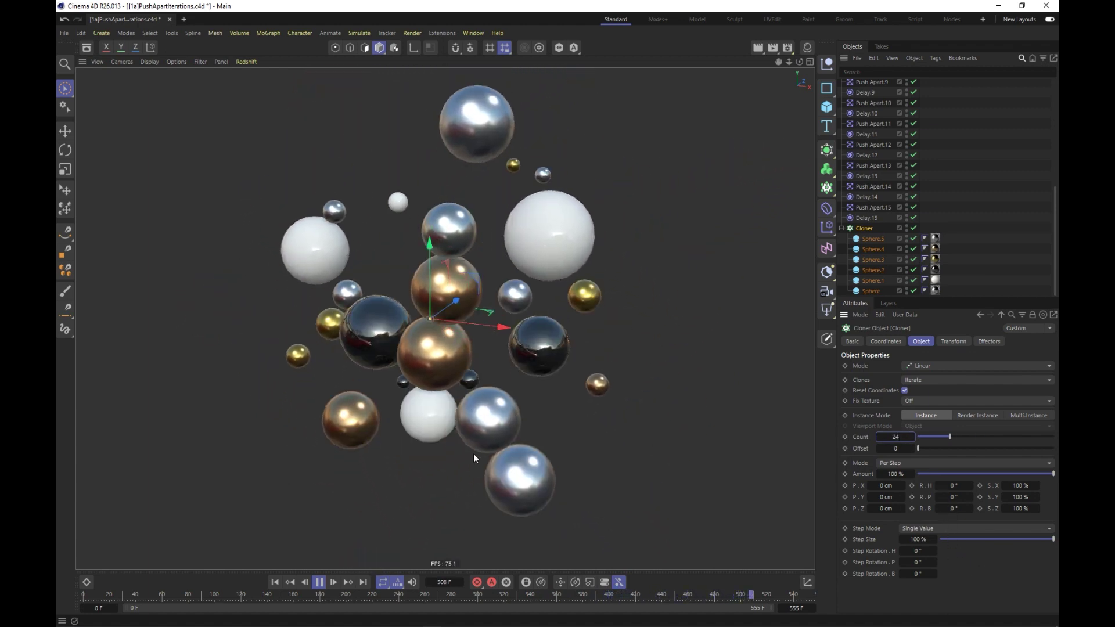
click(319, 581)
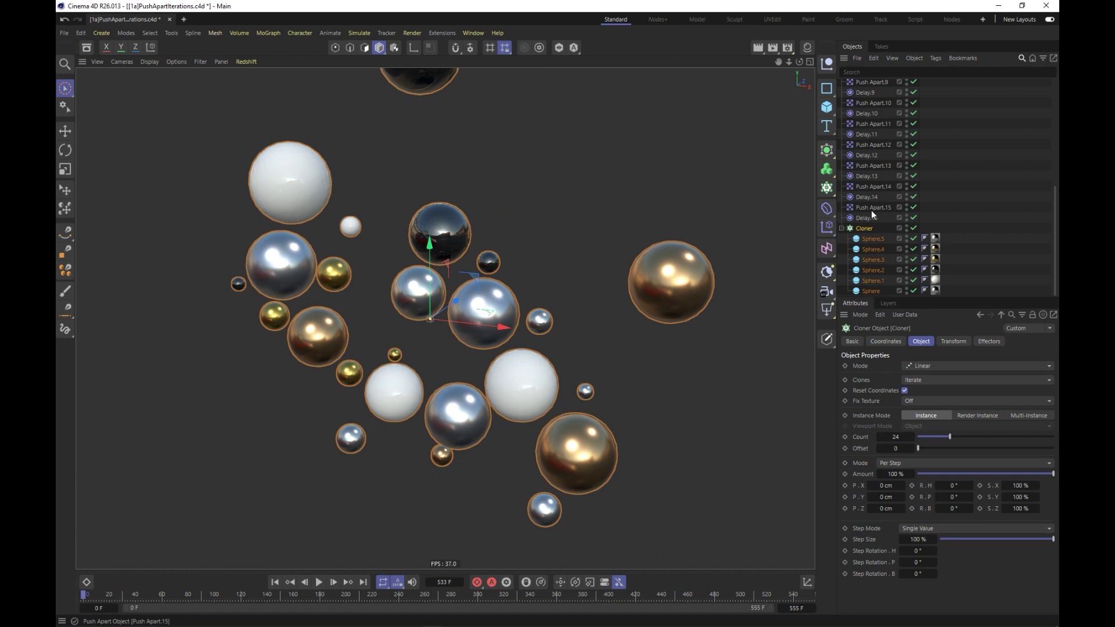
Step: Group Push Apart through Delay.15 under a null named 'Effector' and resume playback with F8
click(866, 217)
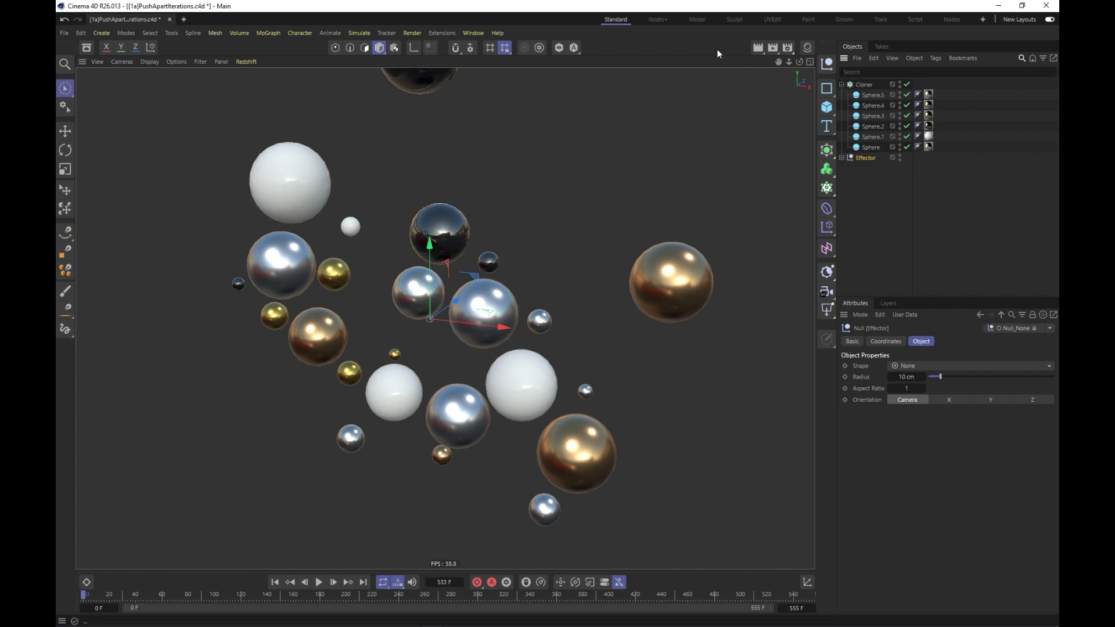
key(F8)
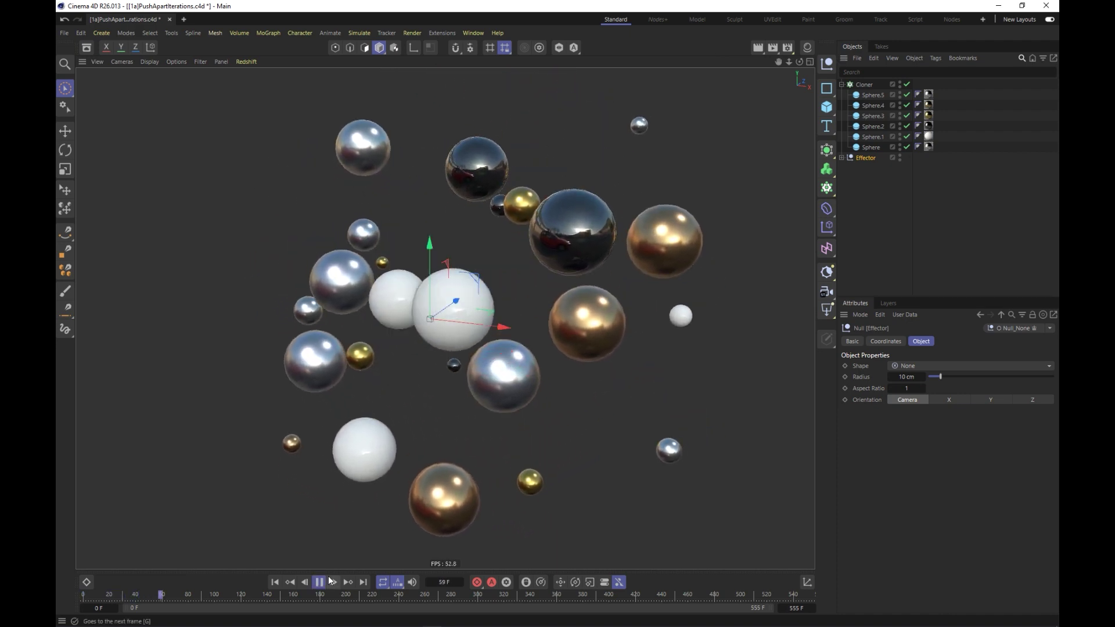